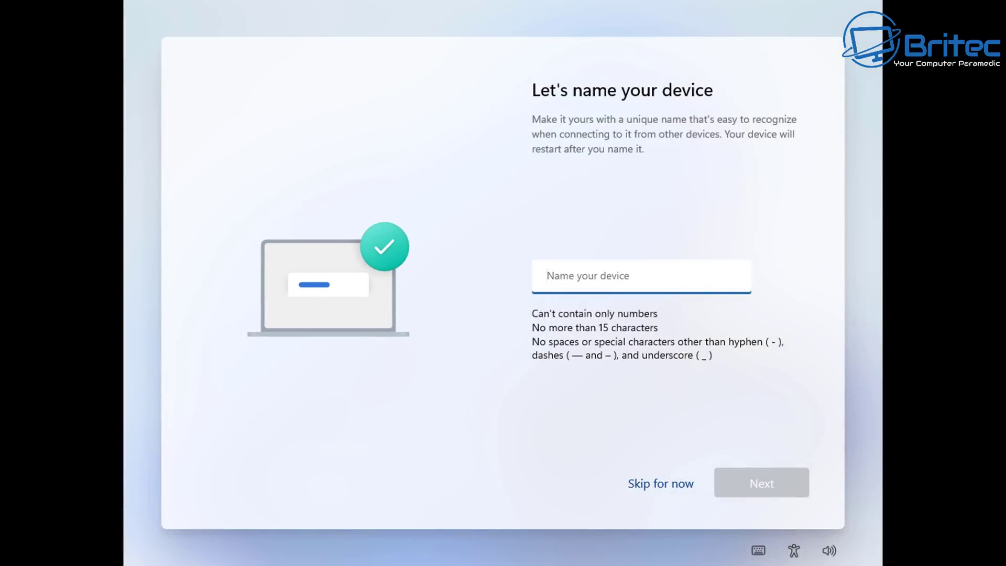
Step: Skip the device name and choose 'Set up for personal use' to reach sign-in
left_click(655, 485)
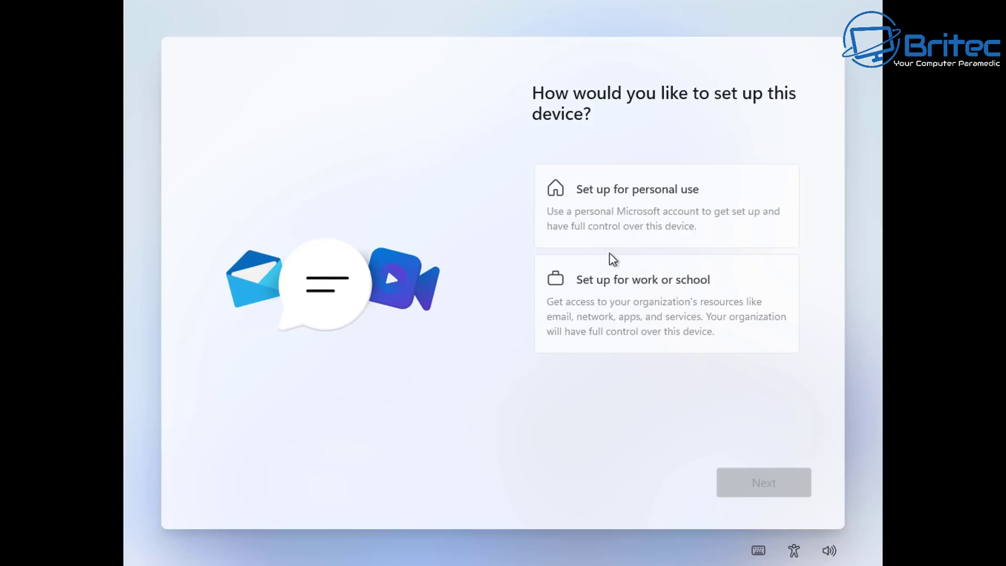
left_click(667, 217)
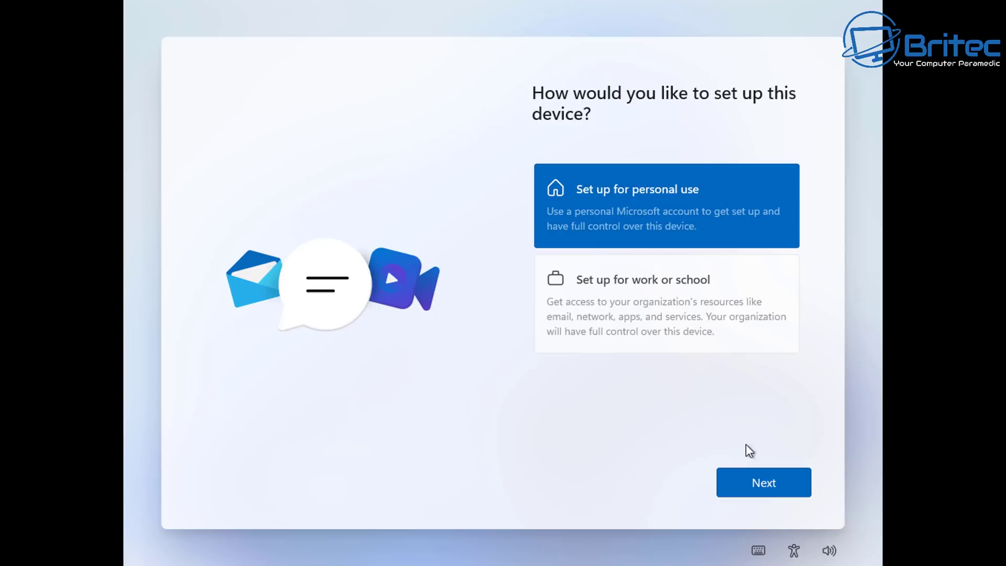
left_click(761, 480)
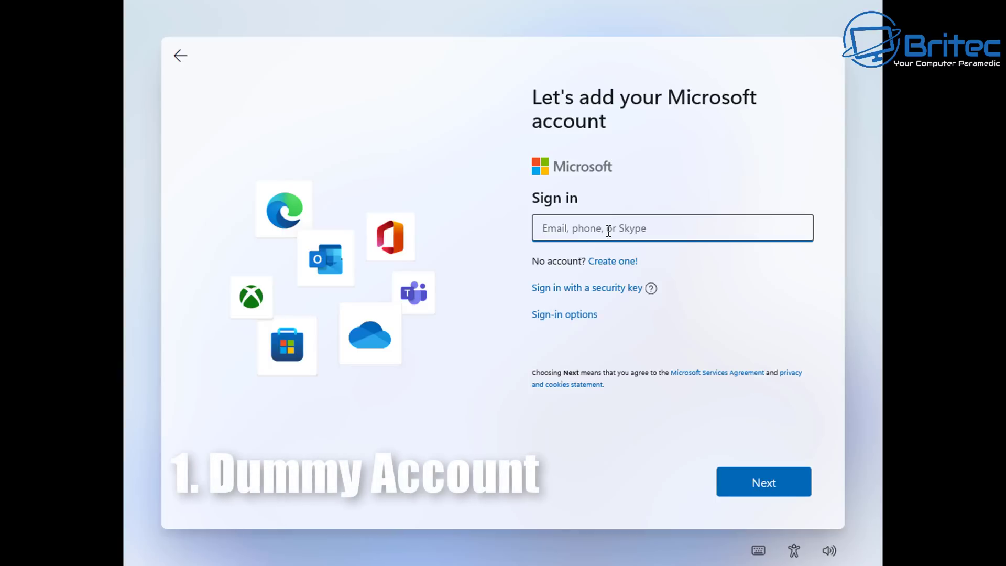
Step: Submit a placeholder Microsoft account email and a dummy password to trigger the account lockout
type("n")
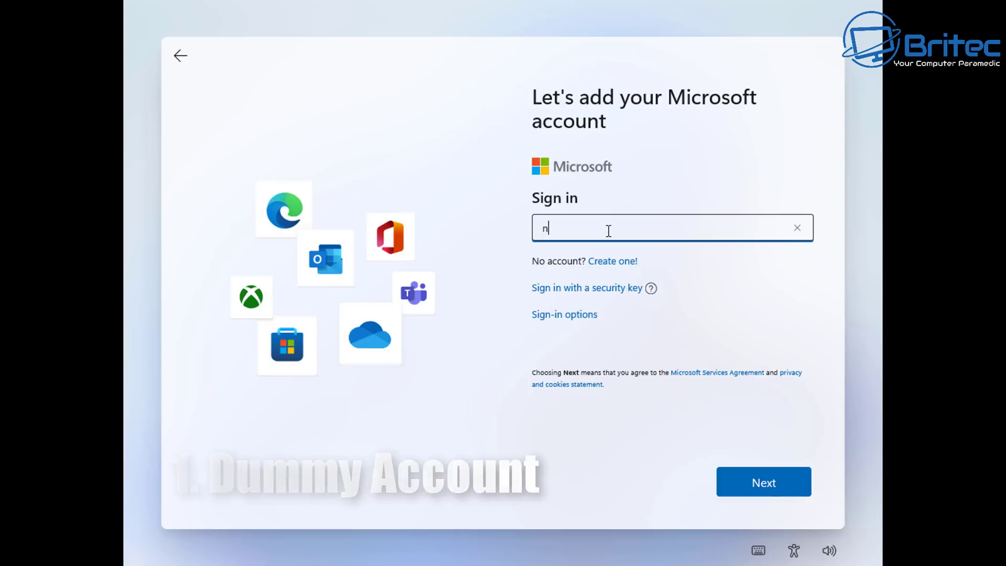
type("o@")
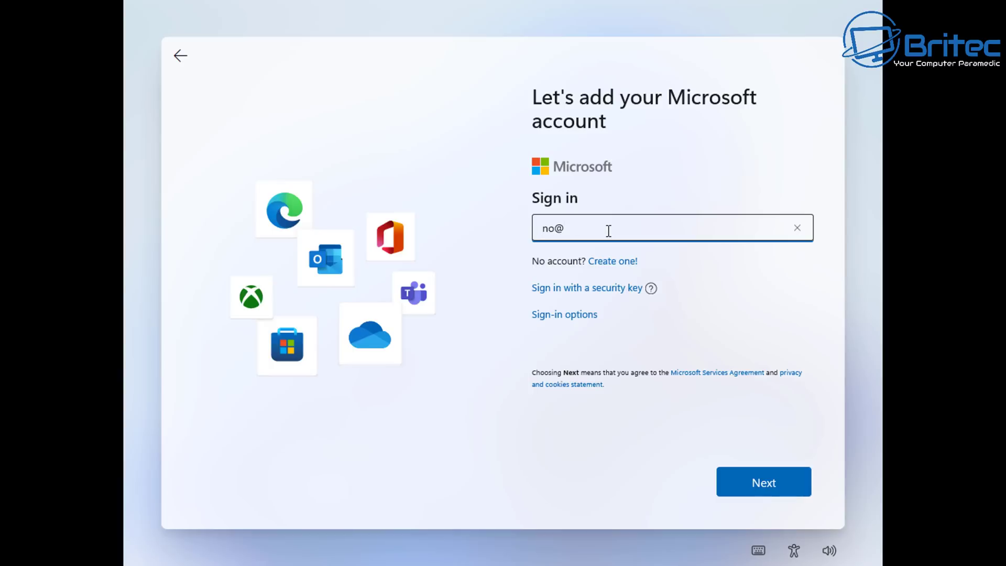
type("thankyou.com")
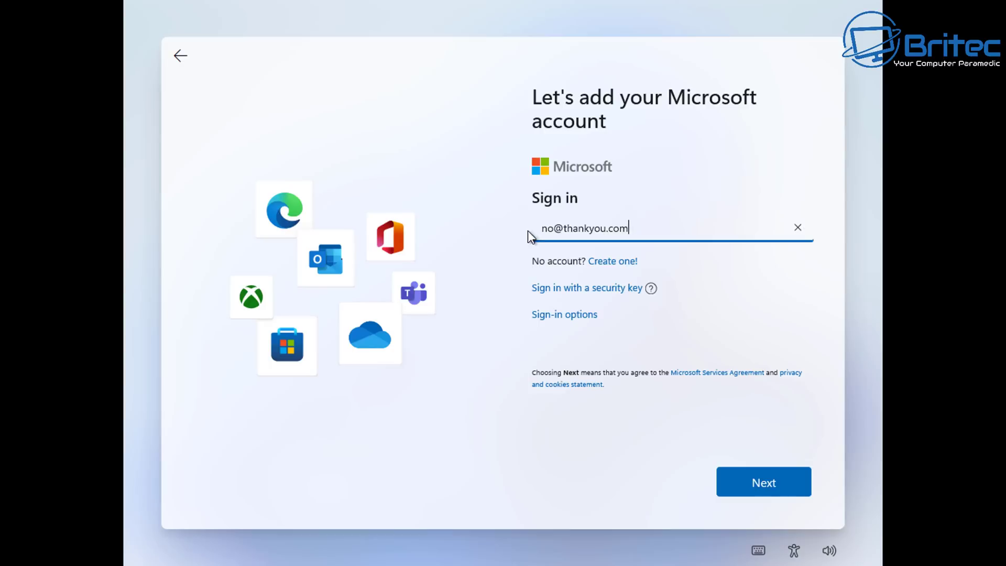
left_click(765, 482)
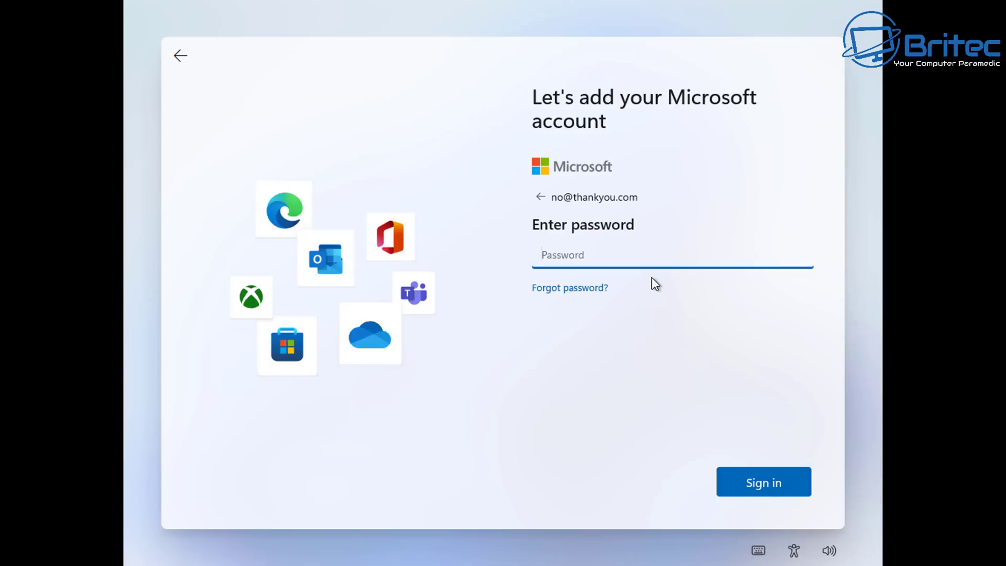
type("1234")
left_click(774, 483)
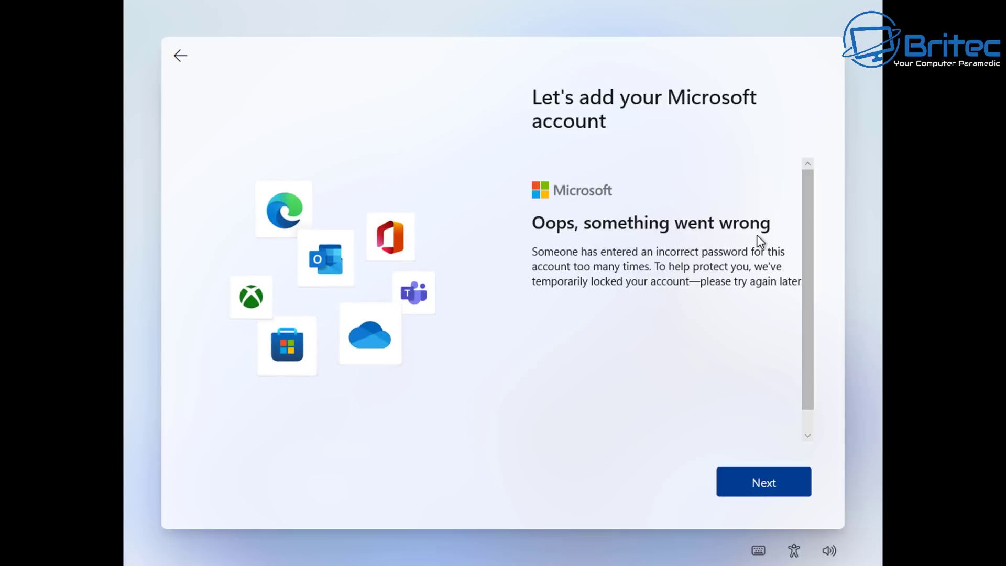
Step: Get past the 'Oops, something went wrong' lockout message toward the local account name page
left_click(765, 485)
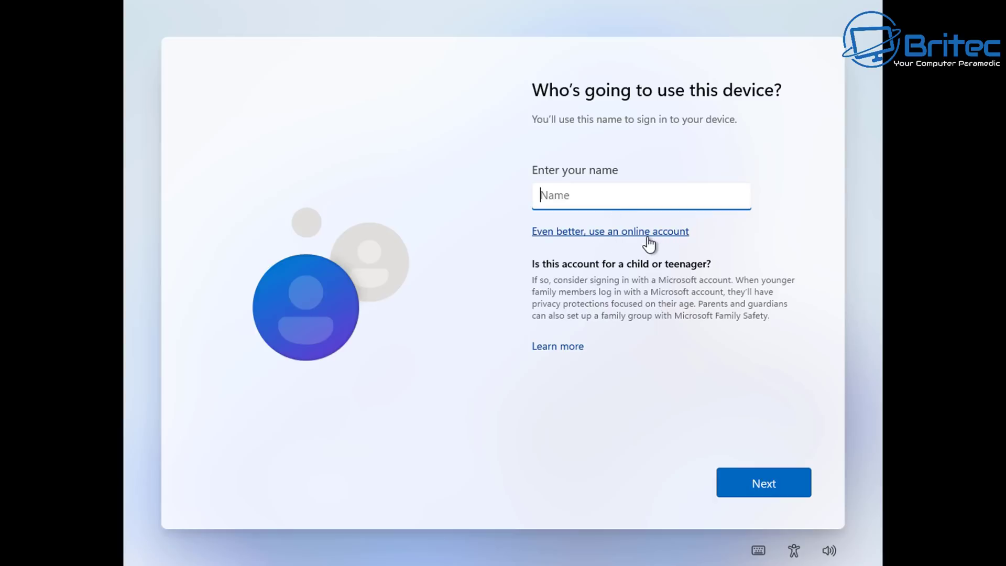
left_click(626, 237)
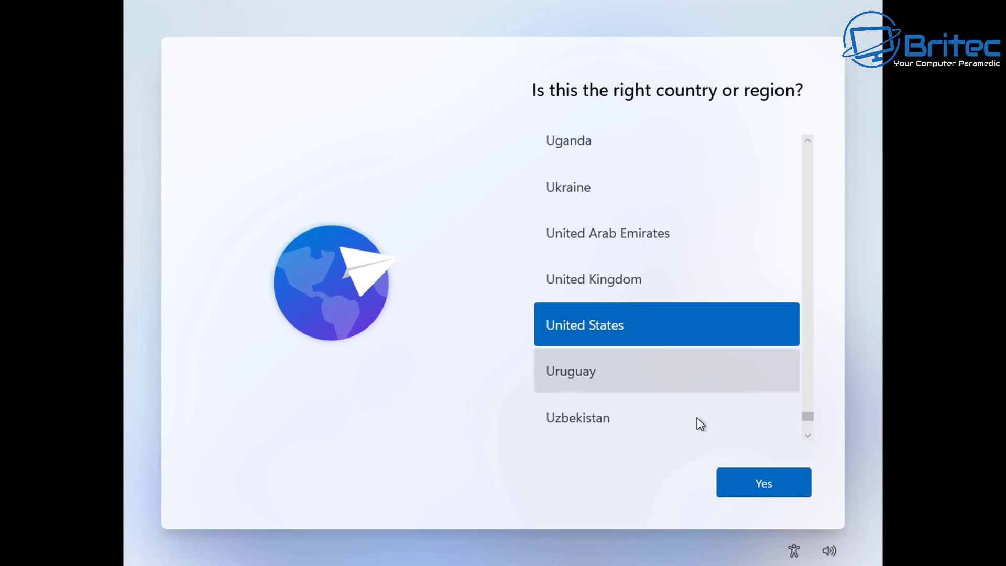
Step: Confirm United States, choose the United Kingdom keyboard, skip a second layout, and pick personal use
left_click(755, 485)
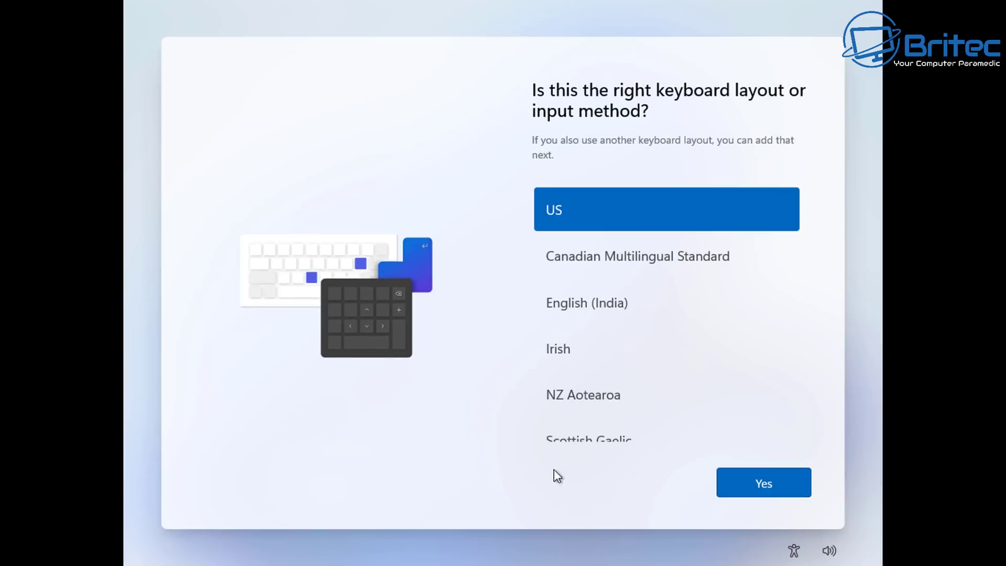
scroll(647, 404, "down", 2)
left_click(643, 409)
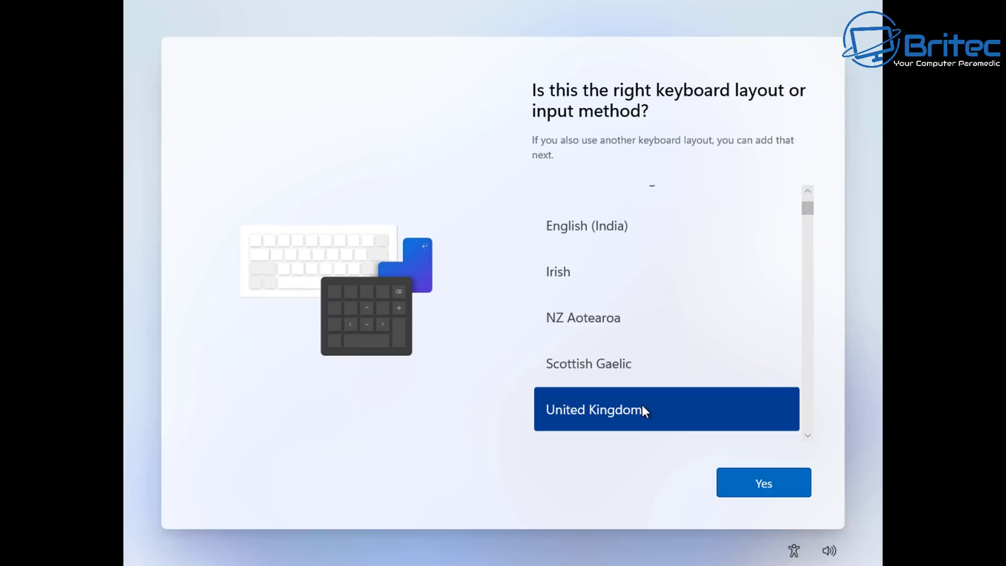
left_click(766, 489)
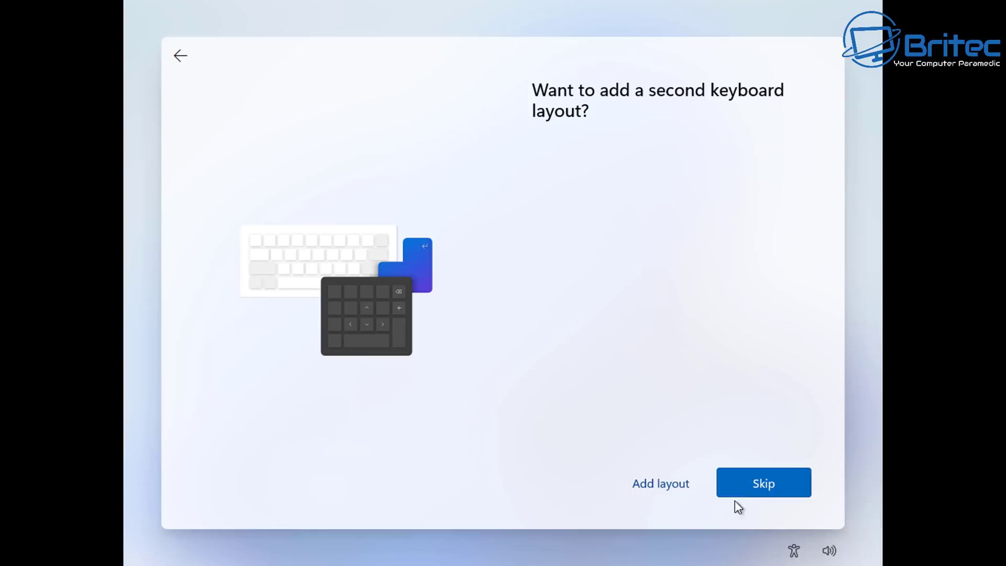
left_click(754, 492)
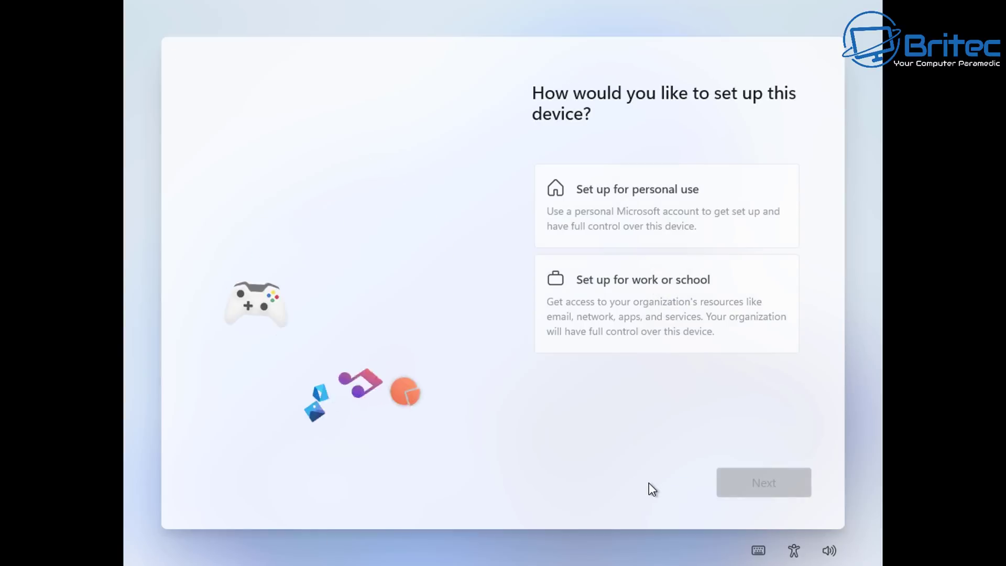
left_click(647, 215)
left_click(745, 481)
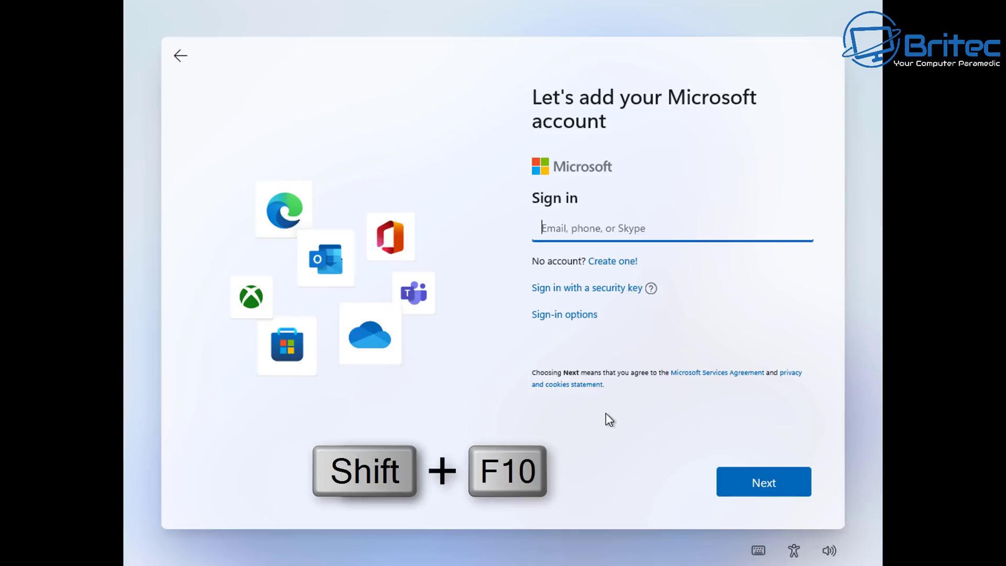
Step: Run ipconfig /release in an administrator Command Prompt to take the PC offline
key("shift+F10")
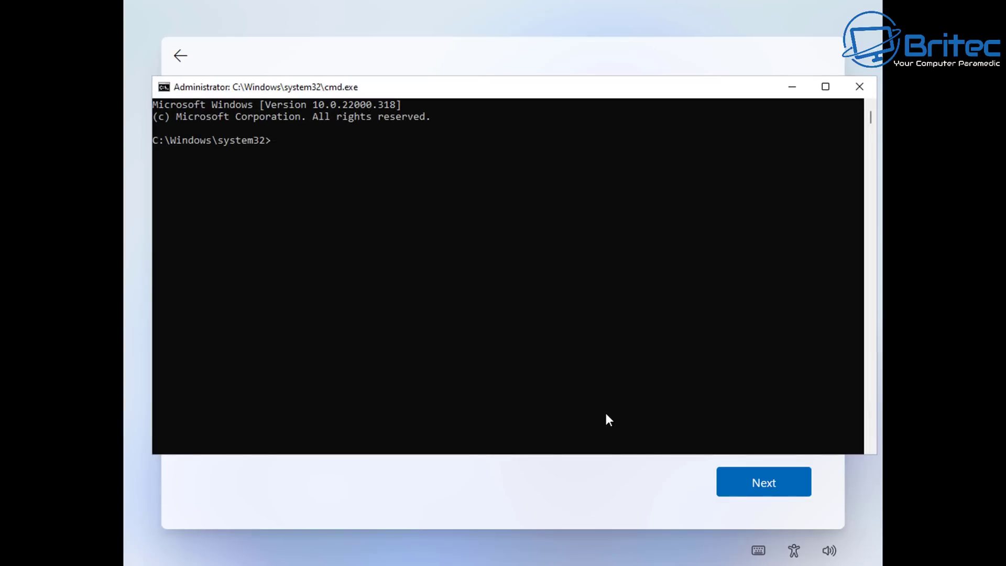
type("ipconfig /release")
key("Return")
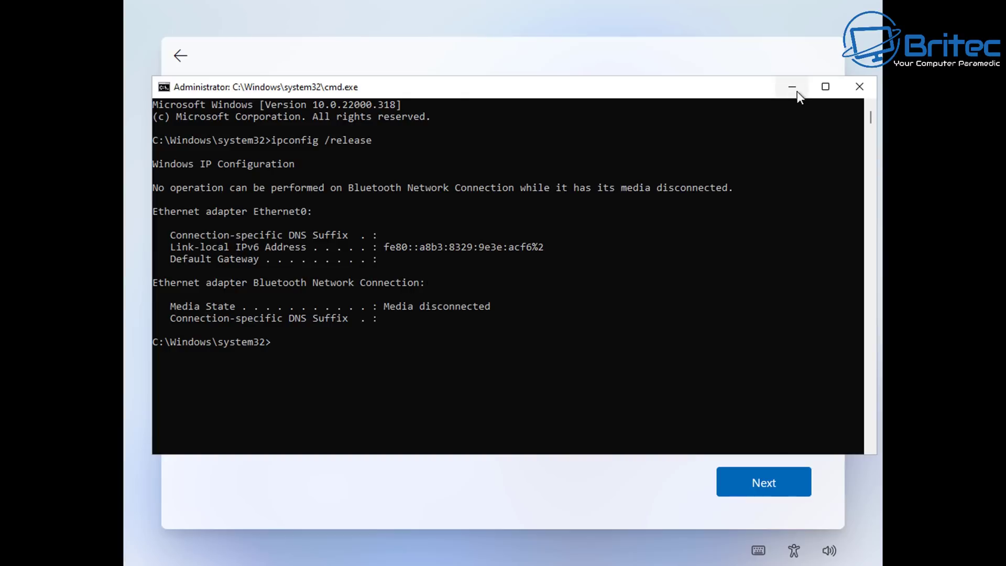
Step: Close Command Prompt, continue with the email left blank, and go back to the local account page
left_click(860, 88)
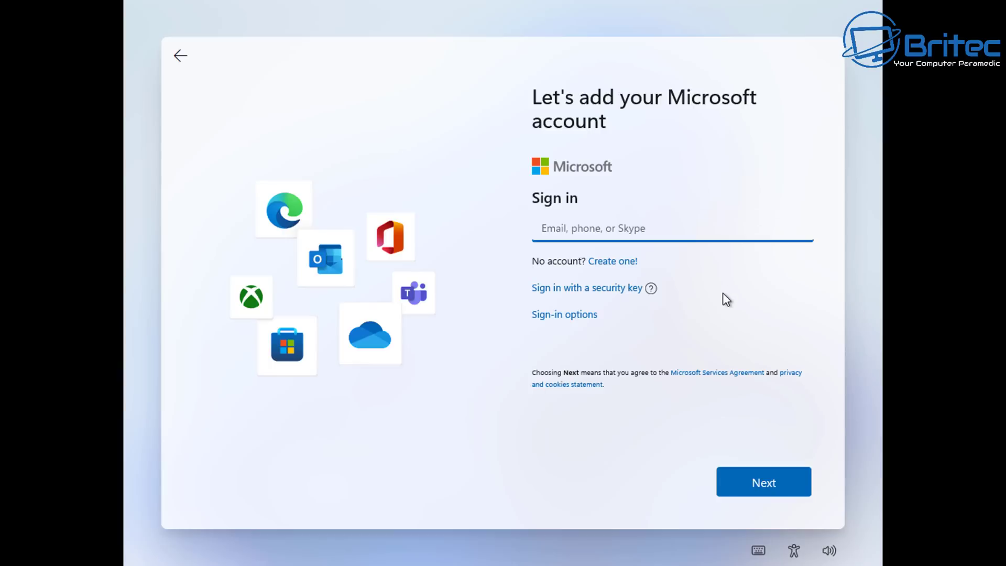
left_click(771, 490)
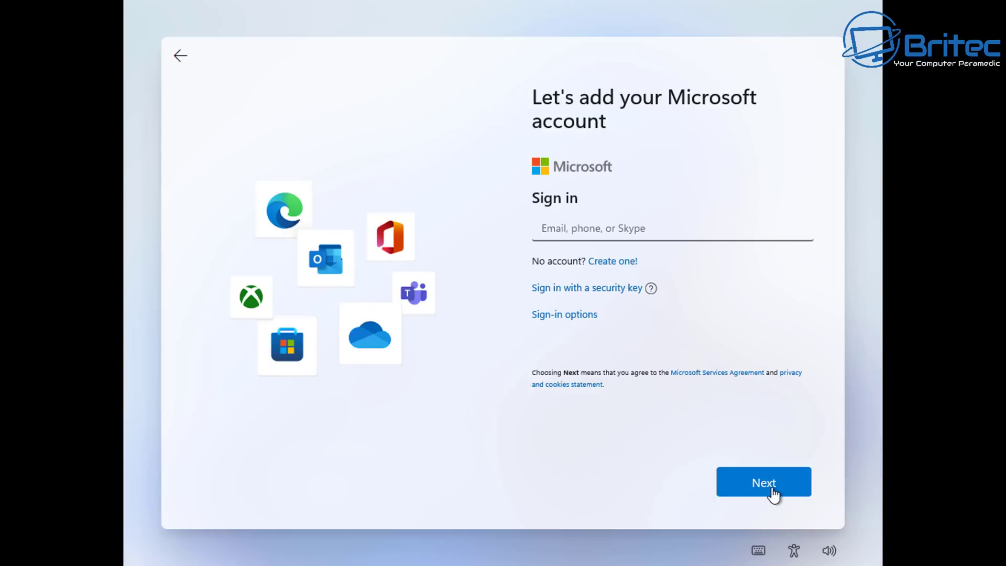
left_click(773, 492)
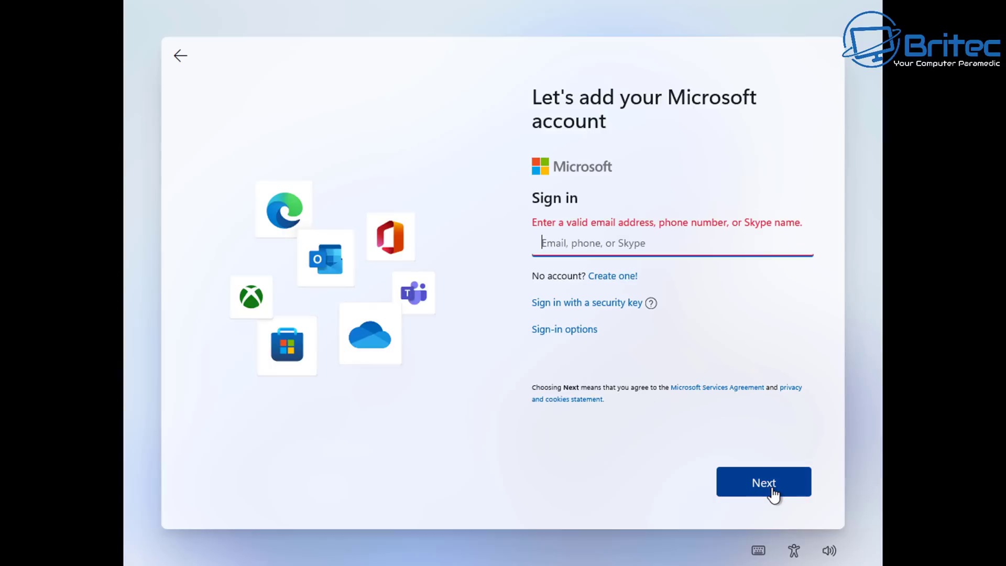
left_click(179, 62)
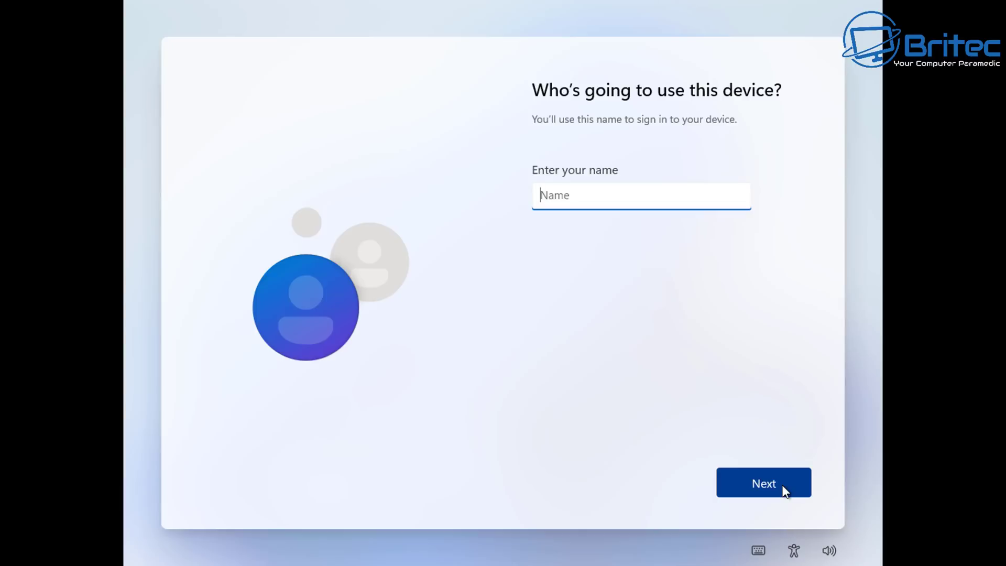
Step: Enter a local user name and continue past the offline account steps
left_click(787, 493)
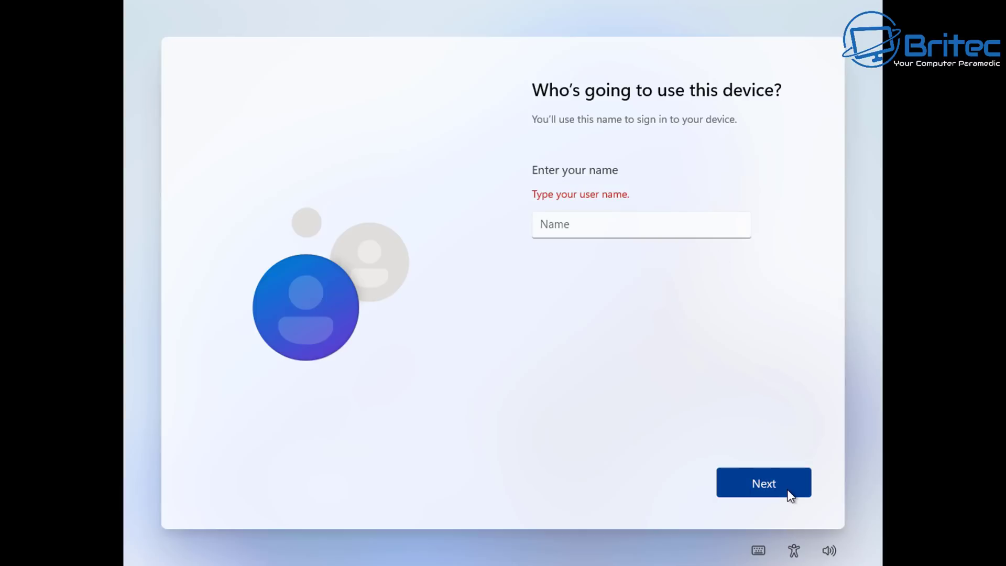
left_click(629, 231)
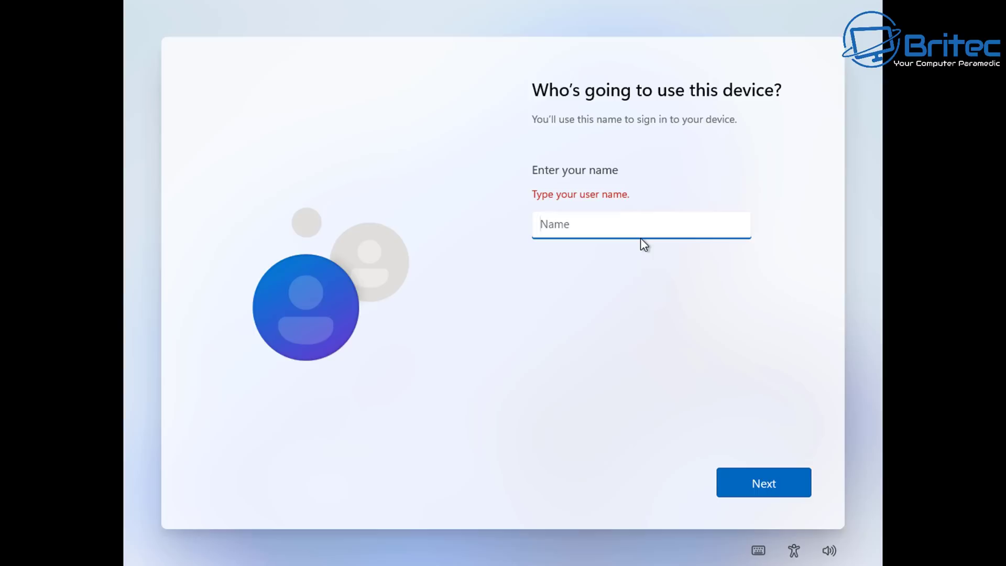
type("Britec")
left_click(772, 483)
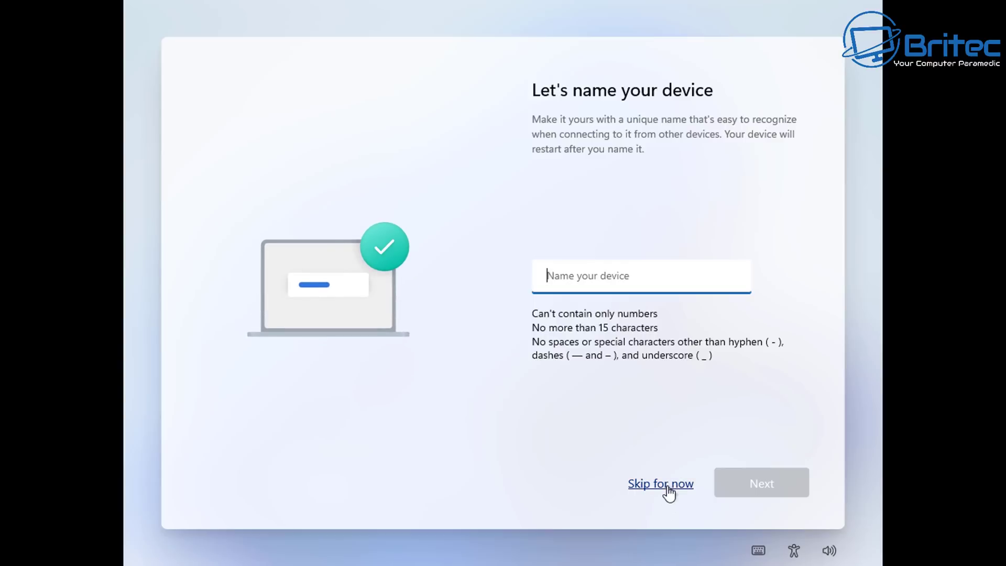
Step: Skip device naming again and choose 'Set up for personal use'
left_click(667, 485)
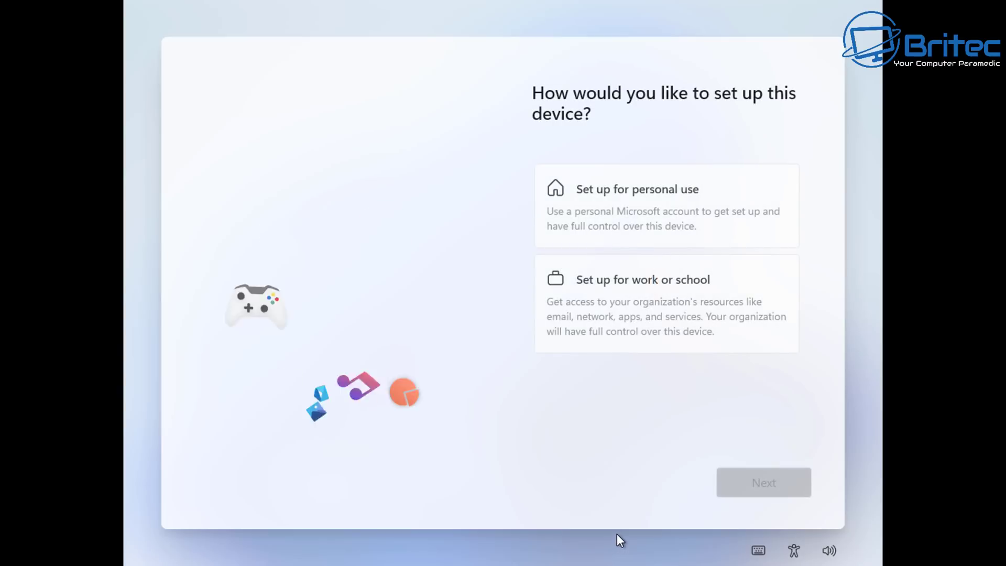
left_click(622, 217)
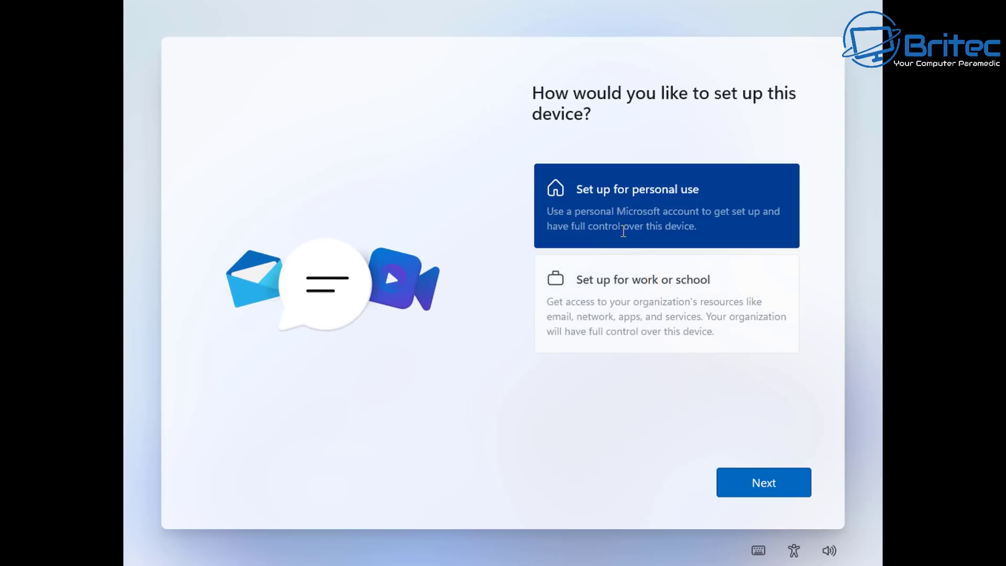
left_click(765, 488)
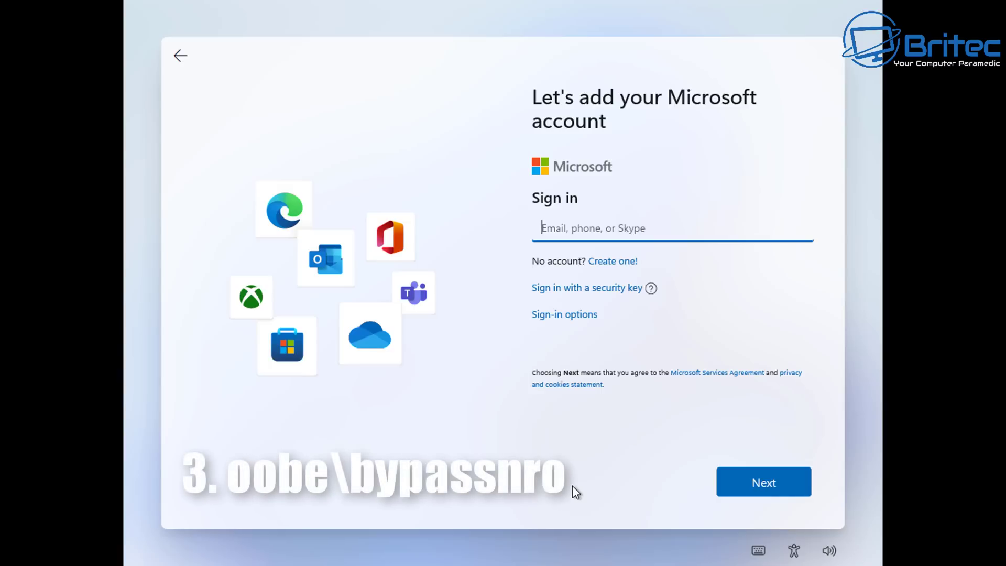
Step: Run oobe\bypassnro from an administrator Command Prompt to restart setup
key("shift+F10")
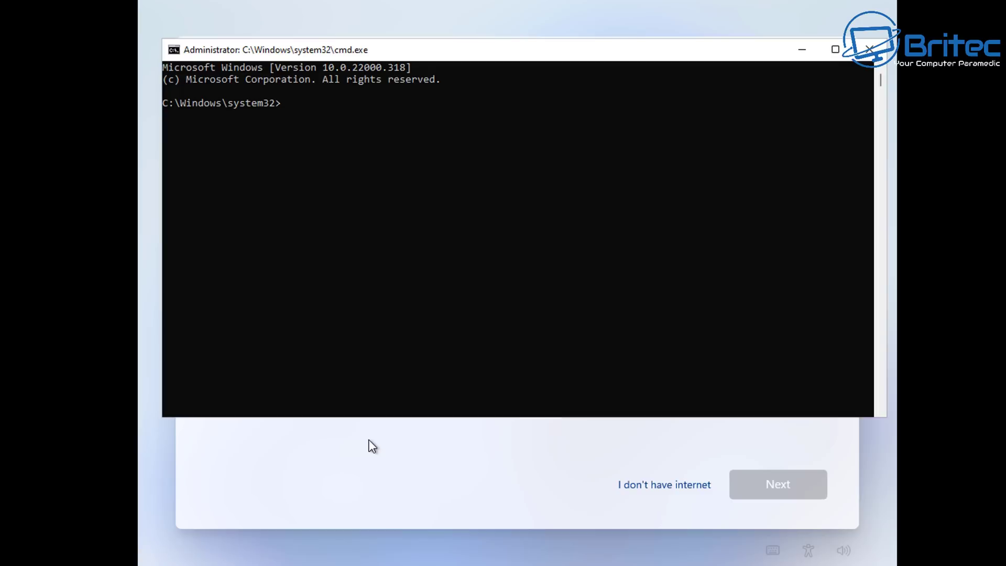
type("oobe\\by")
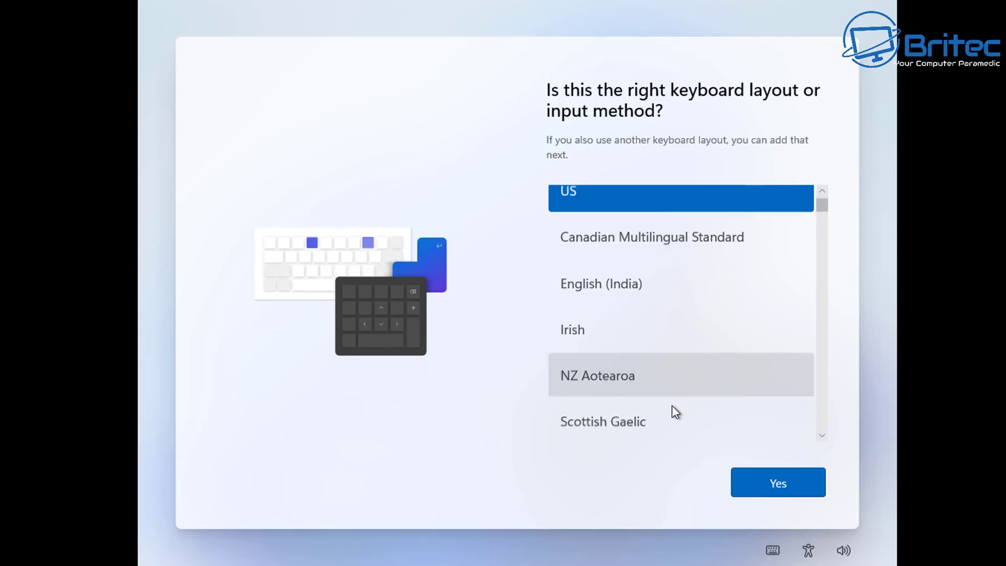
Step: Pick the United Kingdom keyboard, skip a second layout, and continue without an internet connection
left_click(671, 388)
left_click(797, 481)
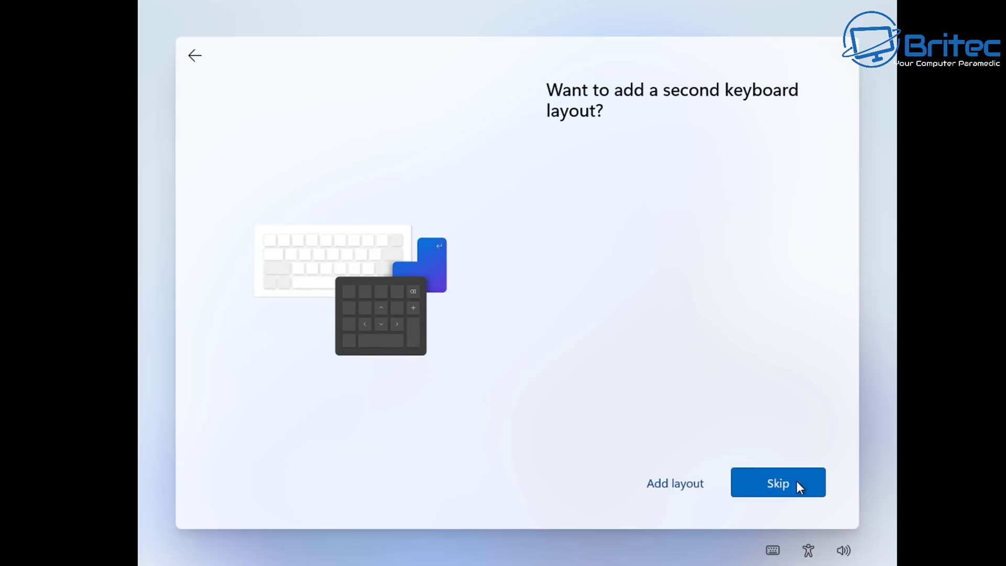
left_click(791, 490)
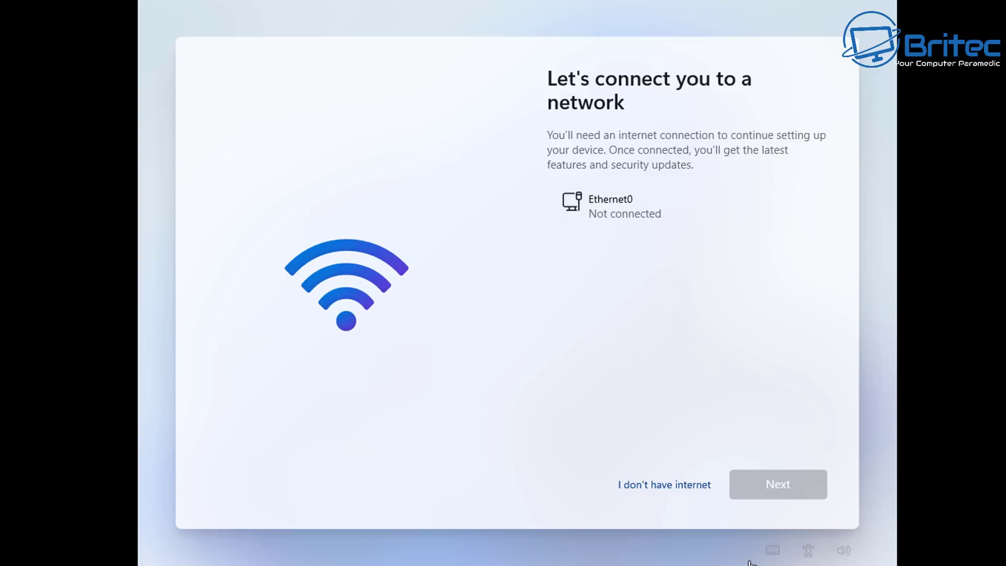
left_click(687, 493)
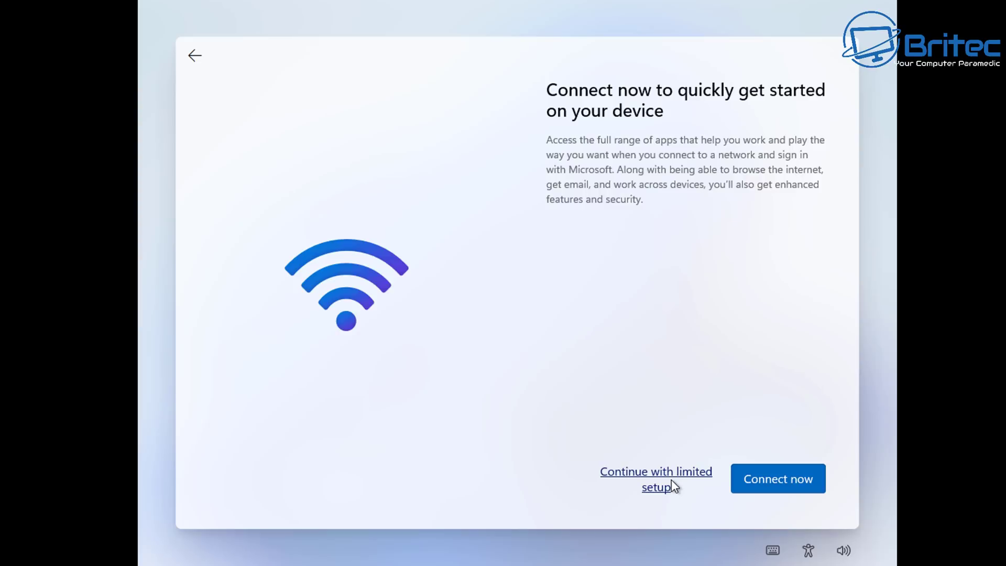
left_click(671, 480)
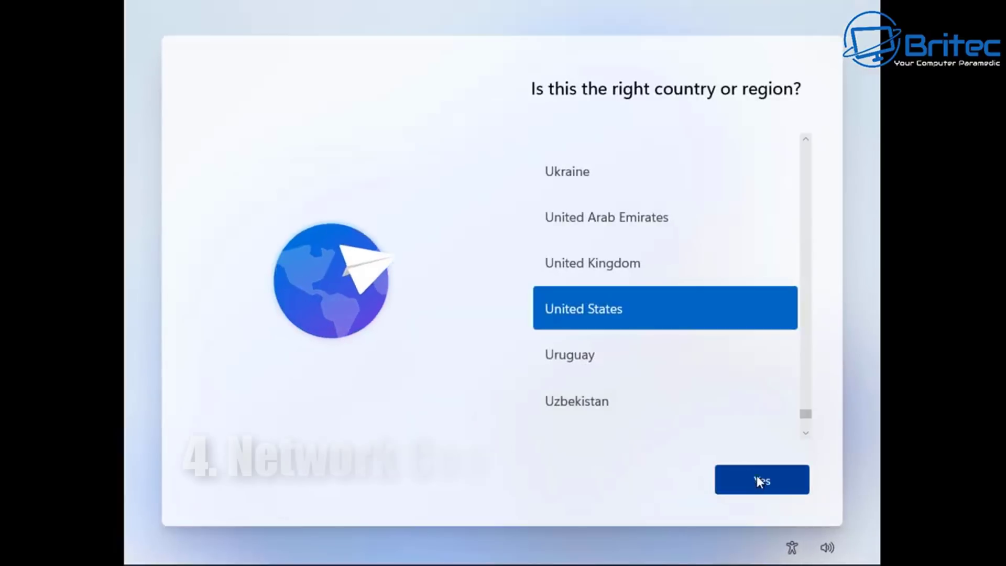
Step: Accept United States as the region and the US keyboard, then skip adding a second layout
left_click(759, 479)
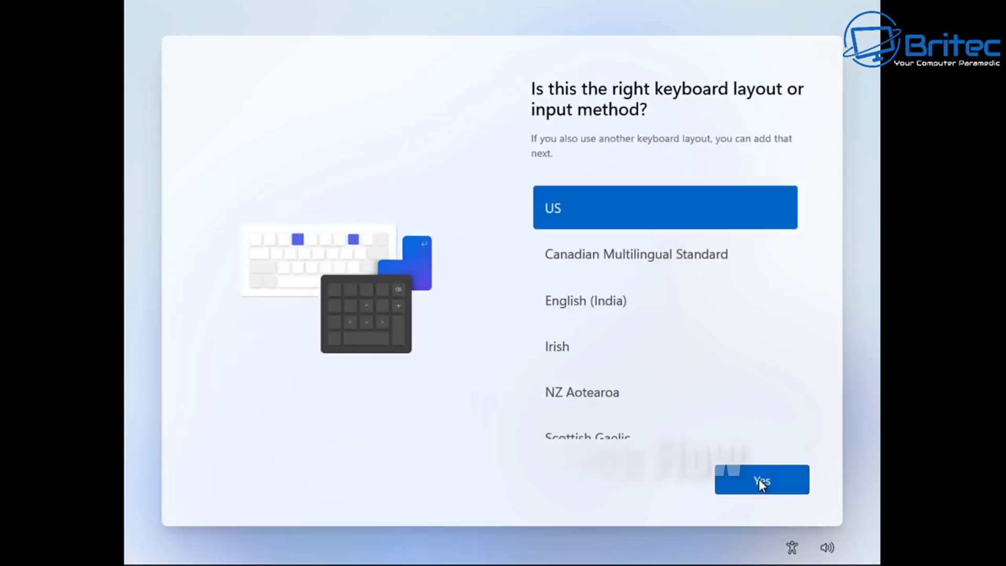
left_click(759, 479)
left_click(765, 489)
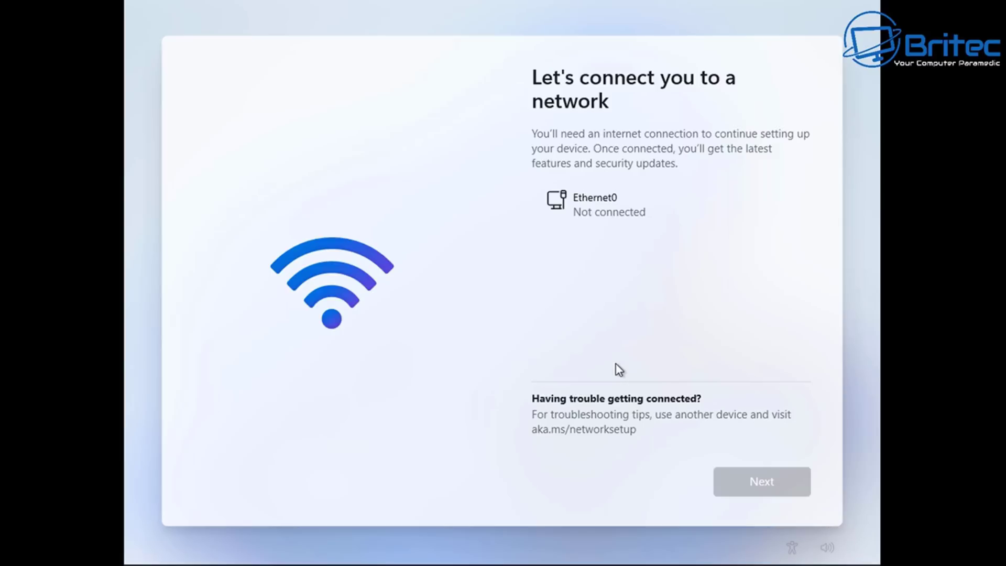
Step: Open an administrator Command Prompt over setup and launch Task Manager with taskmgr.exe
key("shift+F10")
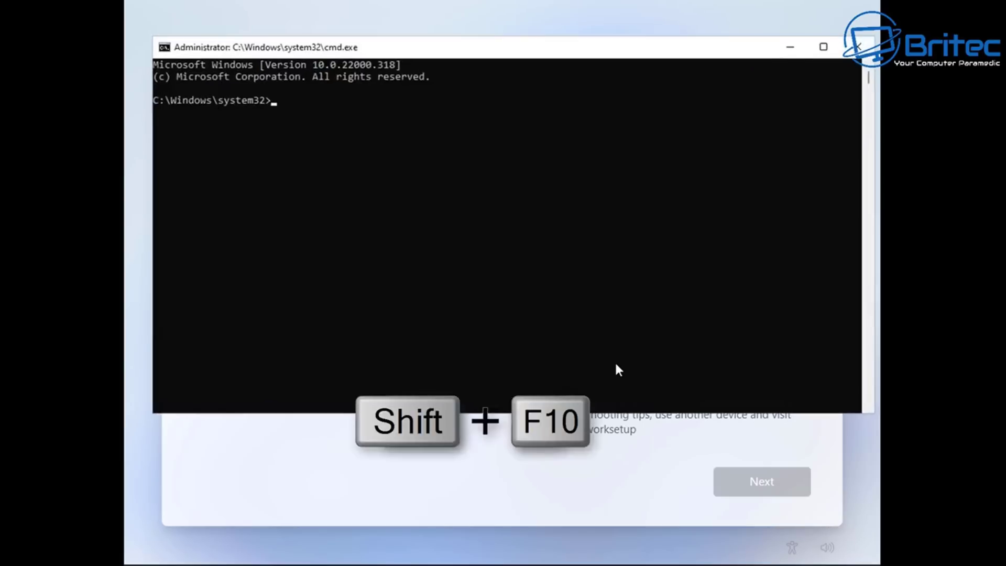
left_click_drag(521, 64, 520, 141)
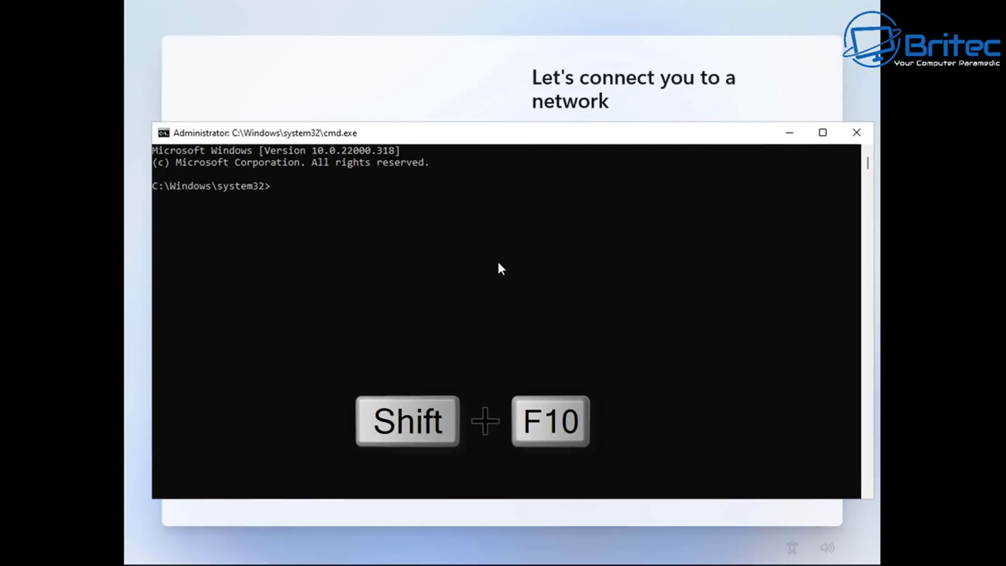
type("taskmgr.exe")
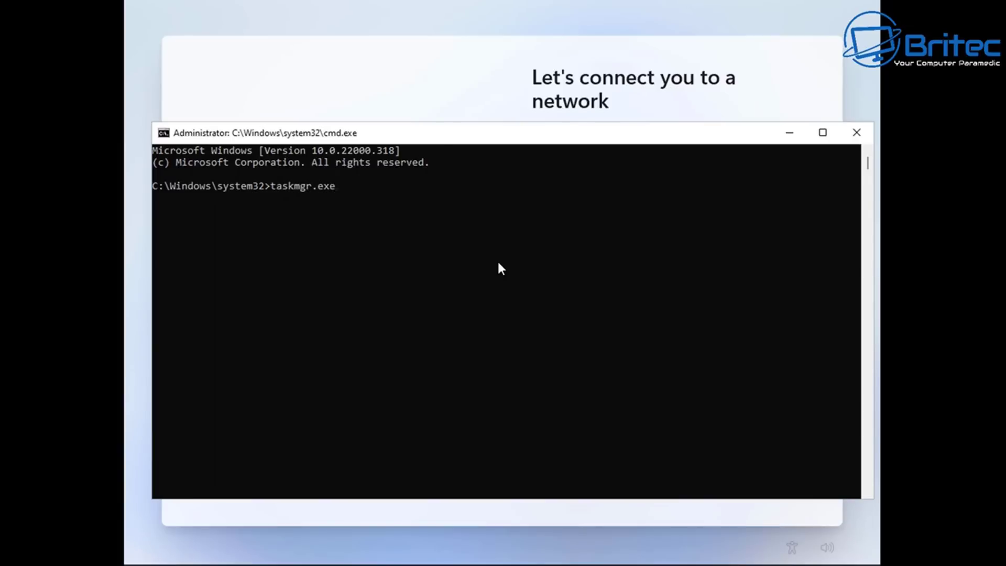
key("Return")
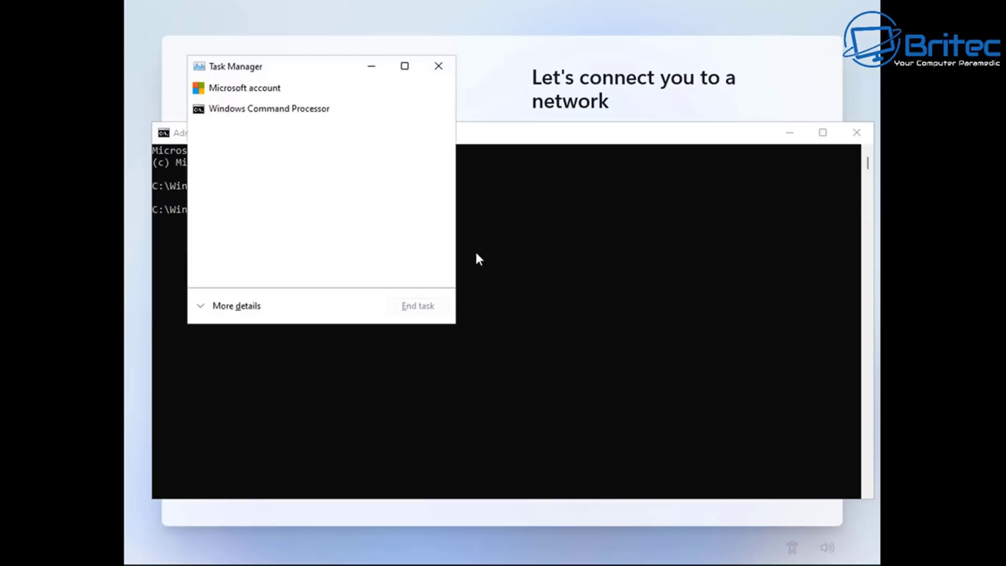
left_click_drag(330, 72, 502, 155)
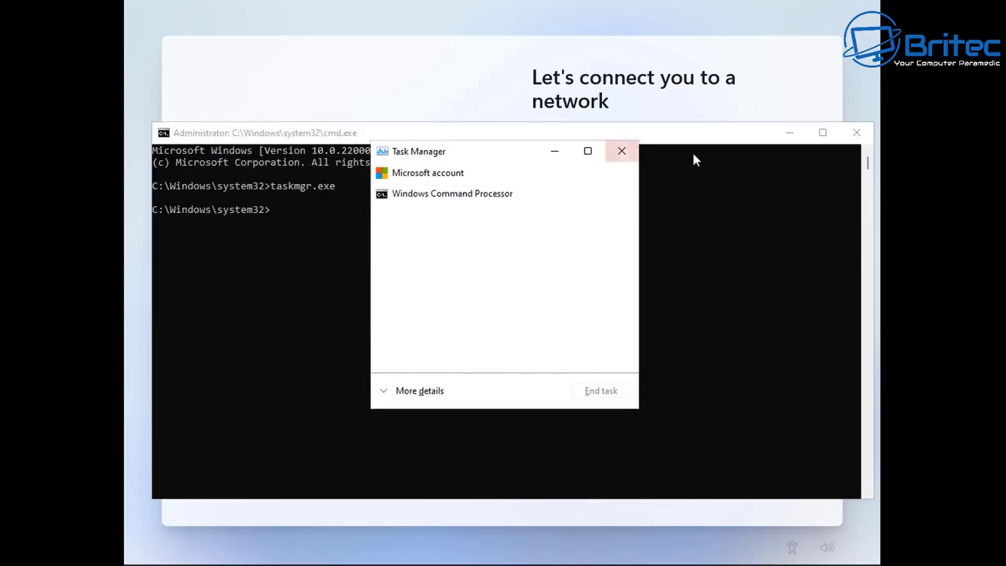
Step: Expand Task Manager to full details and end the Network Connection Flow background process
left_click(408, 388)
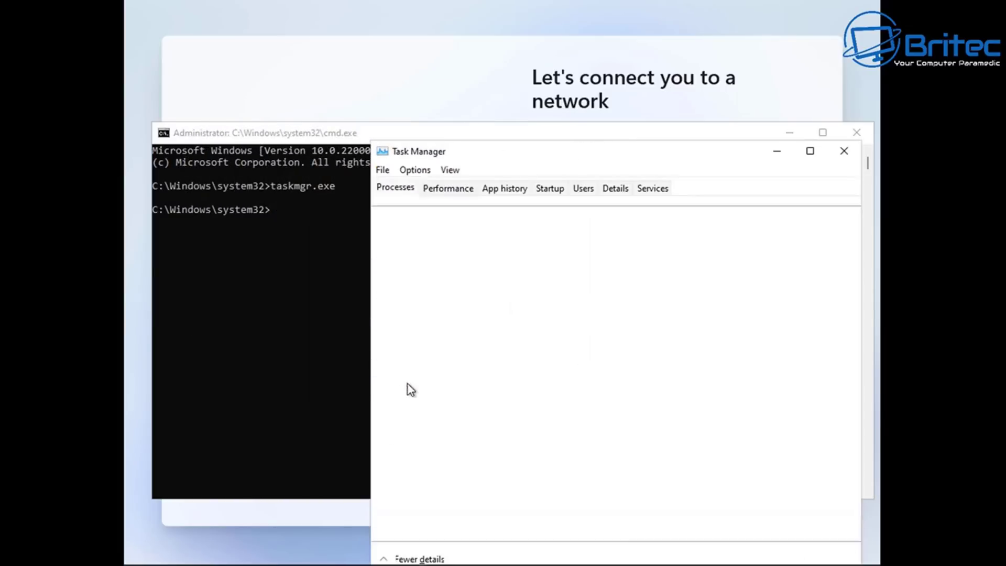
left_click_drag(548, 152, 468, 75)
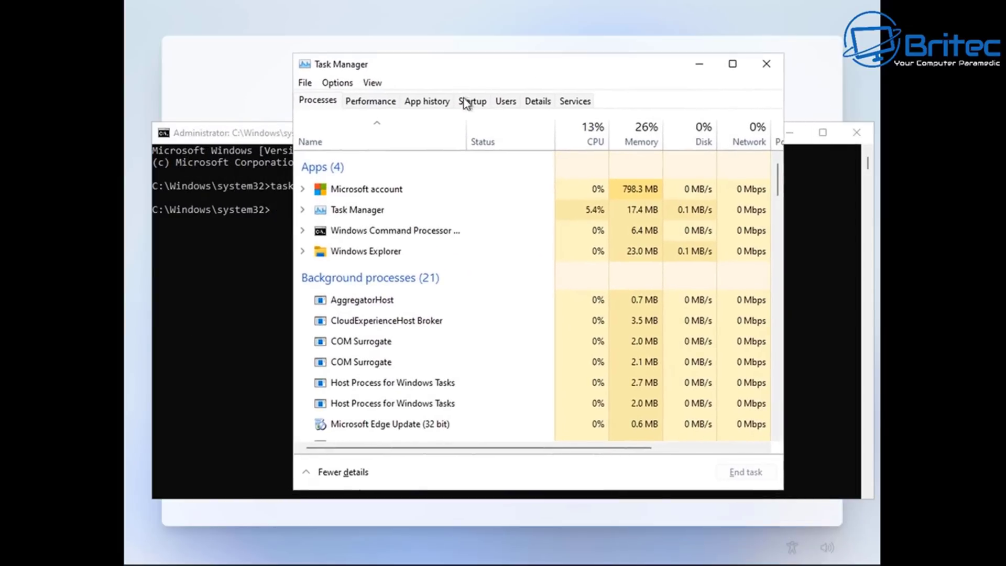
scroll(430, 335, "down", 4)
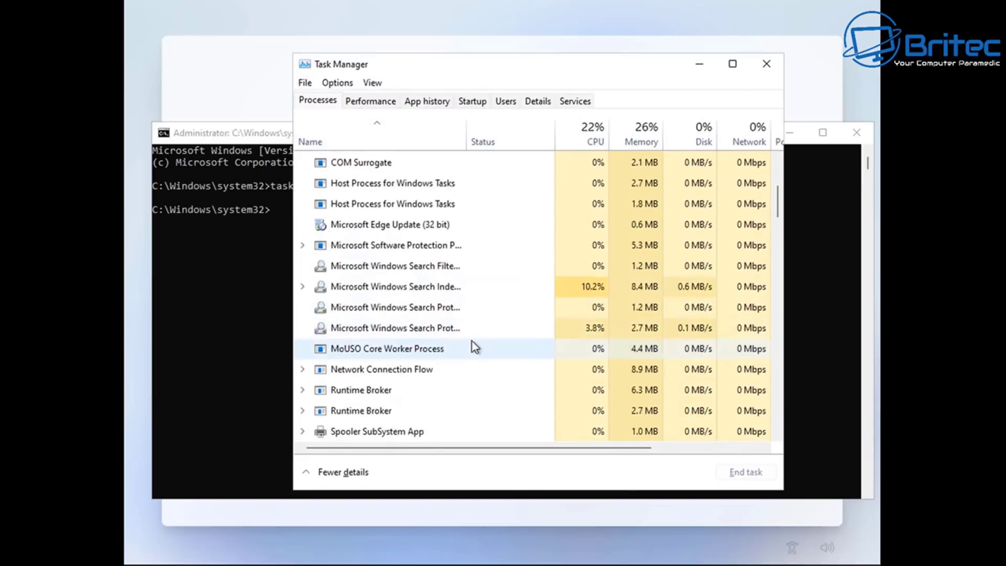
scroll(472, 340, "down", 2)
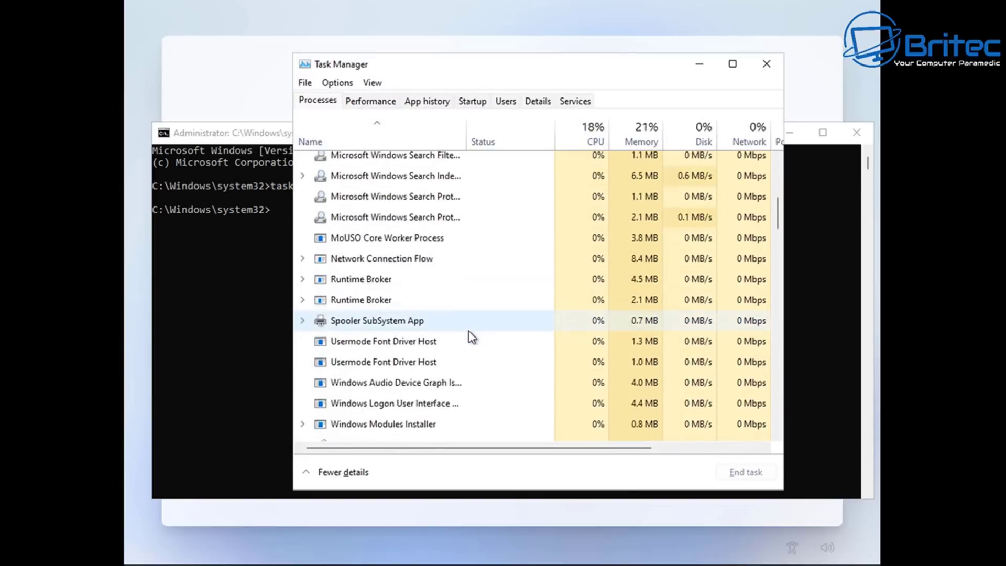
scroll(472, 337, "down", 1)
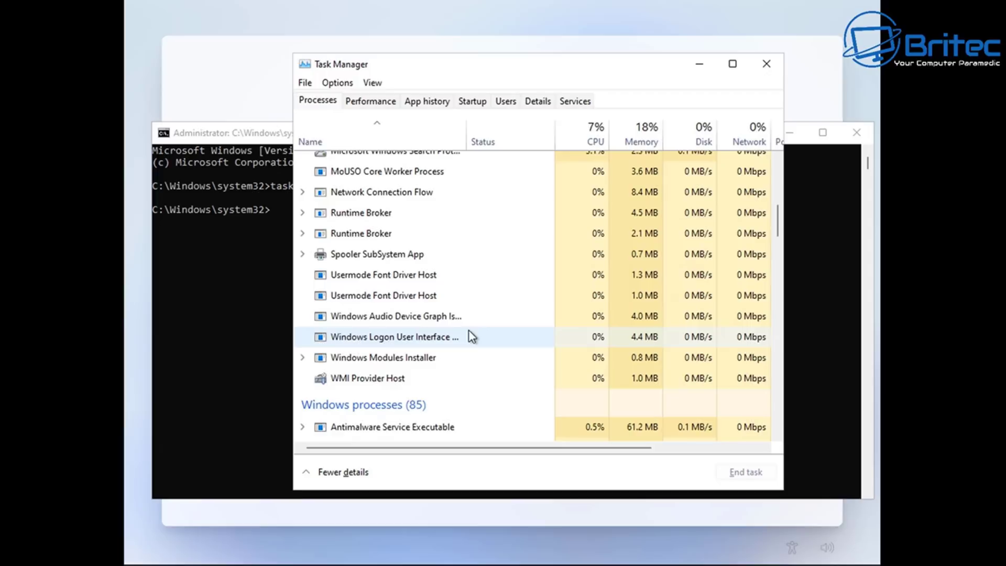
scroll(469, 331, "down", 2)
scroll(468, 333, "down", 5)
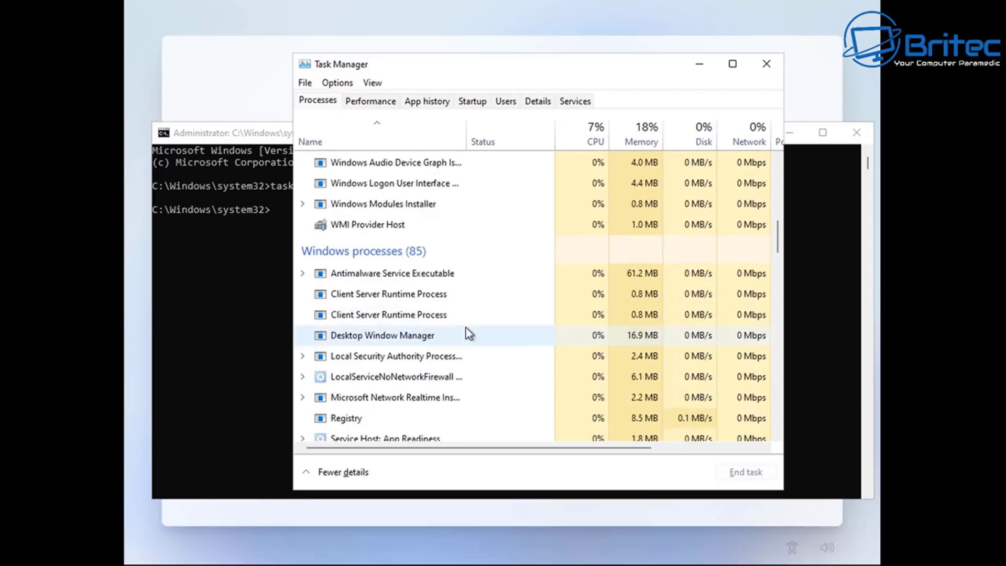
scroll(468, 333, "up", 5)
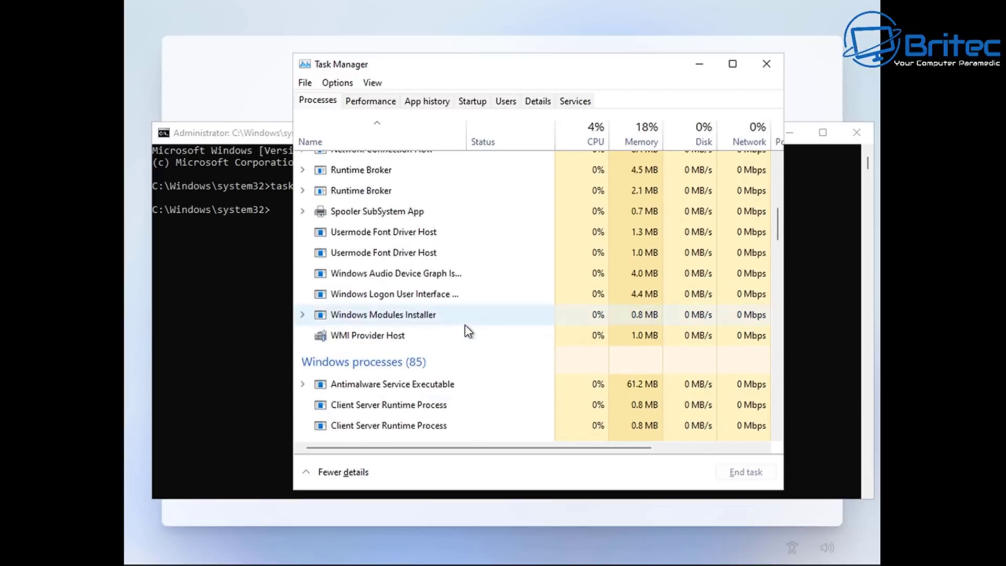
scroll(468, 331, "up", 2)
left_click(391, 267)
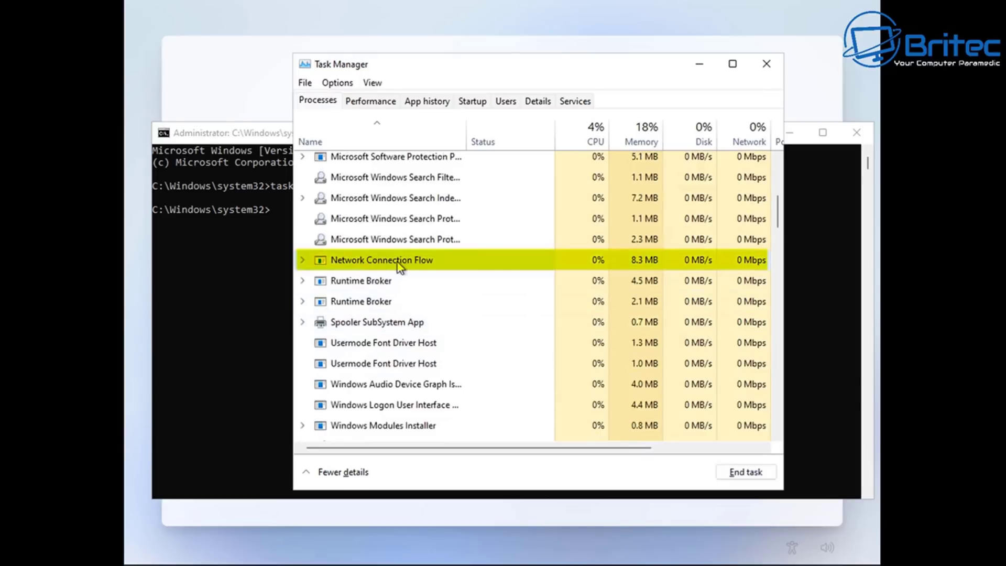
left_click(748, 474)
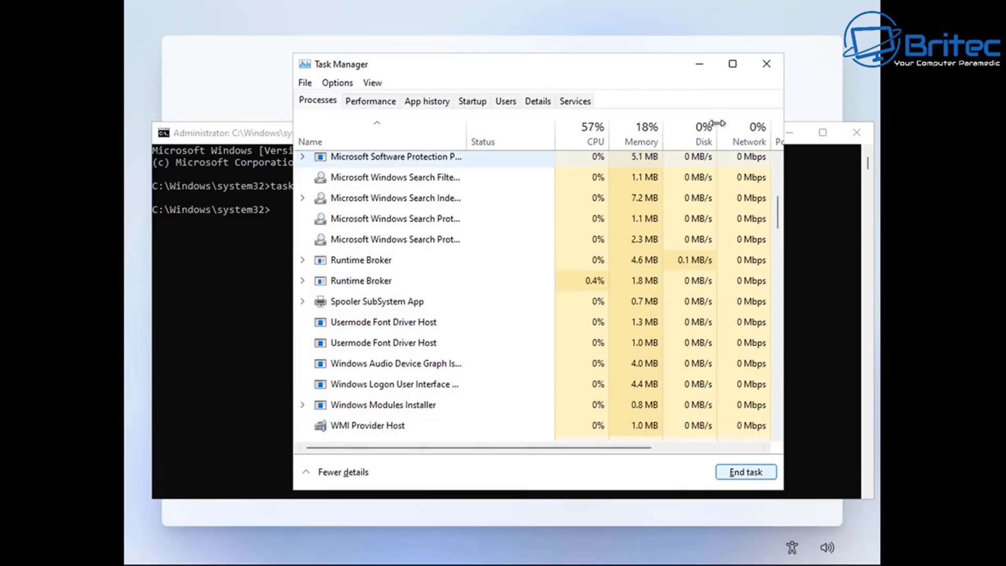
Step: Minimize Task Manager and Command Prompt, then create a local account name with no password
left_click(702, 65)
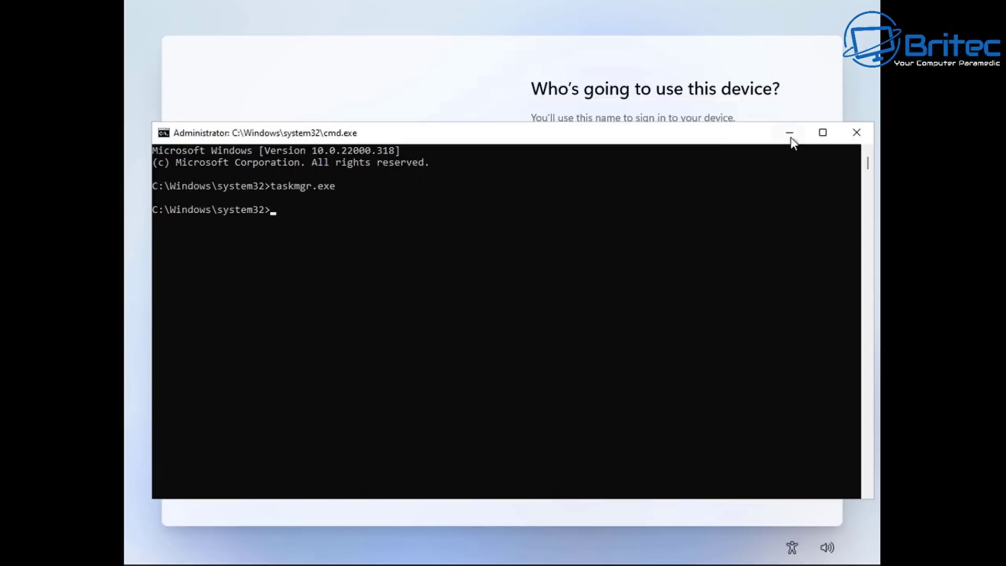
left_click(791, 135)
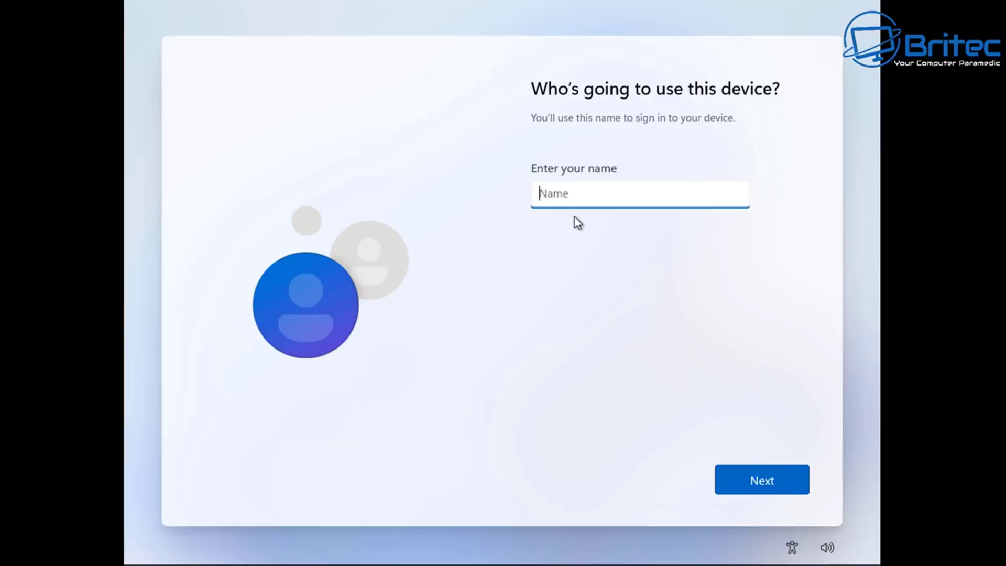
type("Britec")
left_click(758, 488)
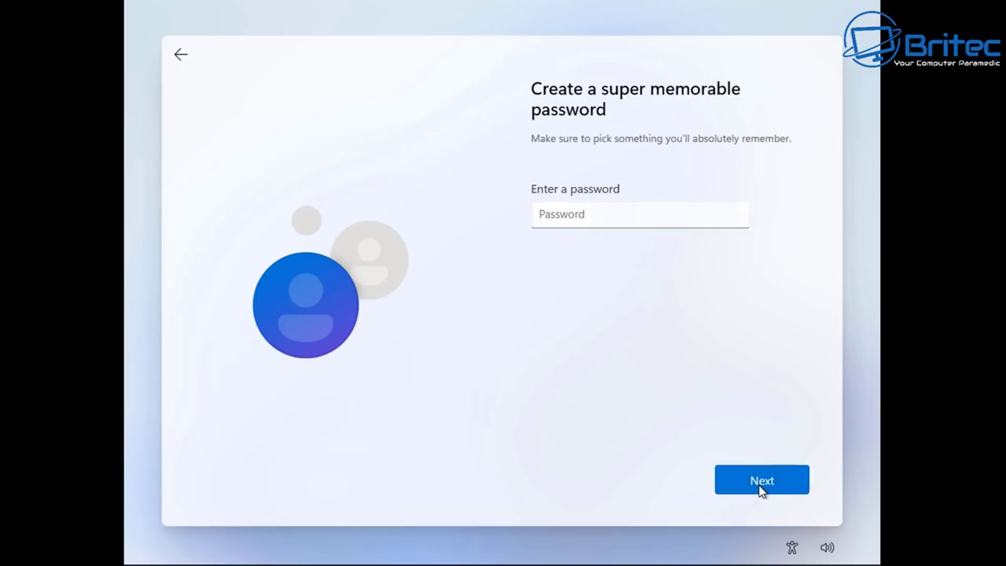
left_click(760, 488)
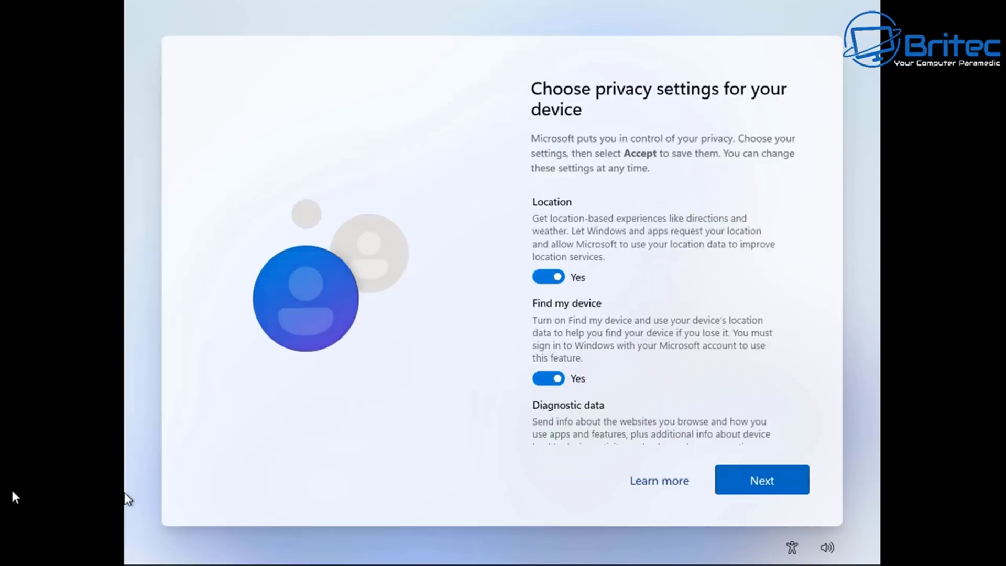
Step: Turn off location, Find my device, optional diagnostics, inking, tailored experiences and advertising ID, then accept
left_click(552, 266)
left_click(548, 365)
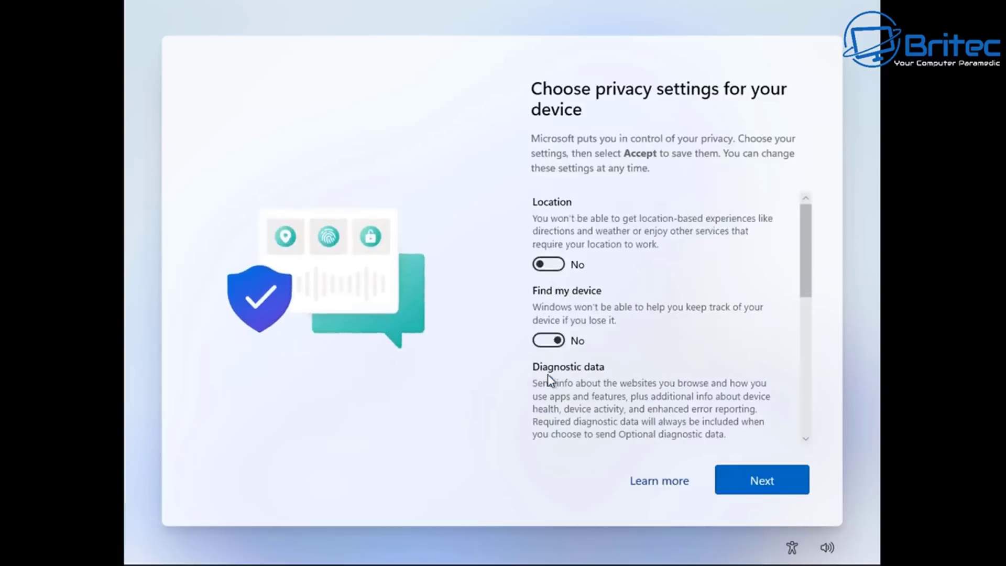
scroll(551, 438, "down", 2)
left_click(548, 341)
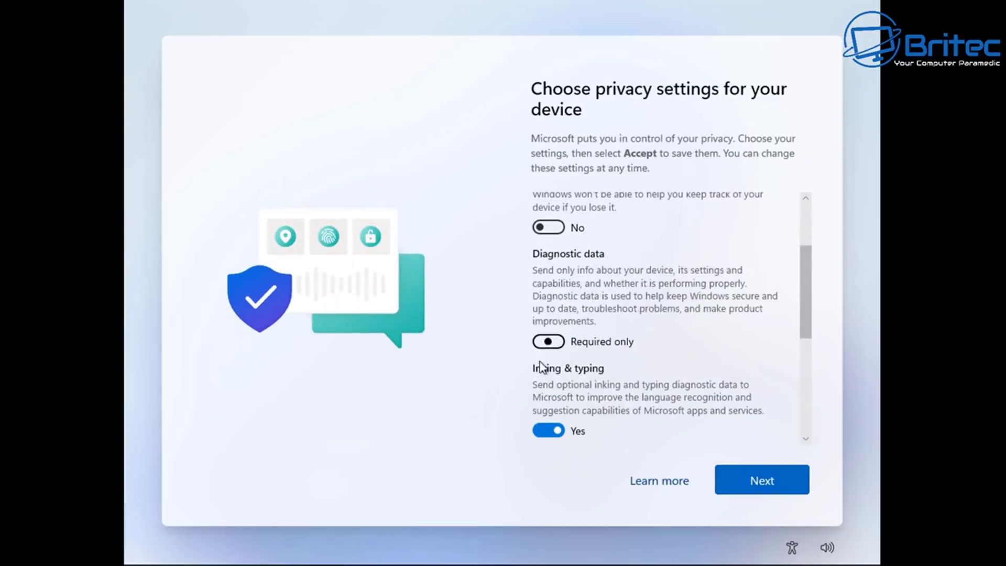
left_click(547, 433)
left_click(763, 481)
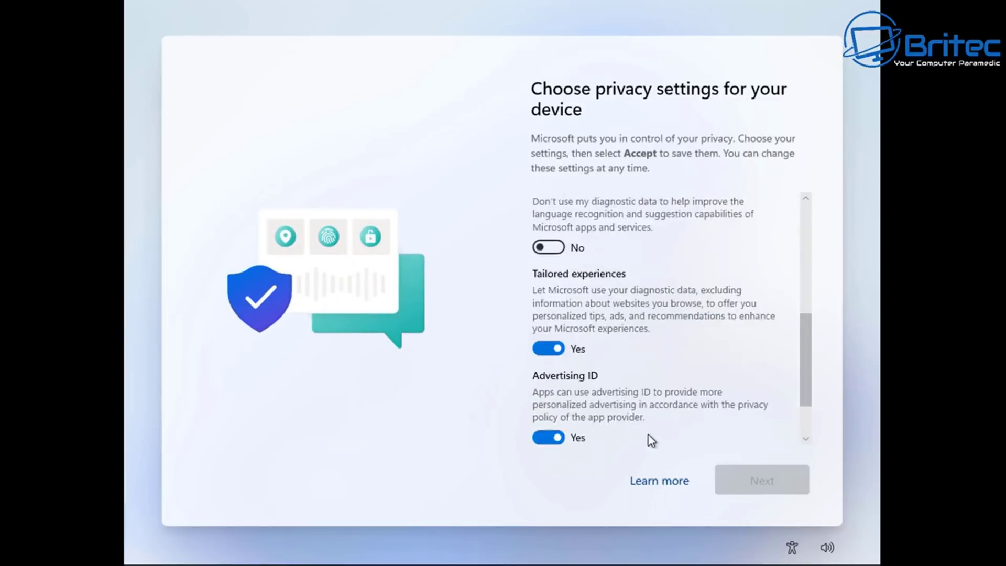
left_click(549, 277)
left_click(548, 365)
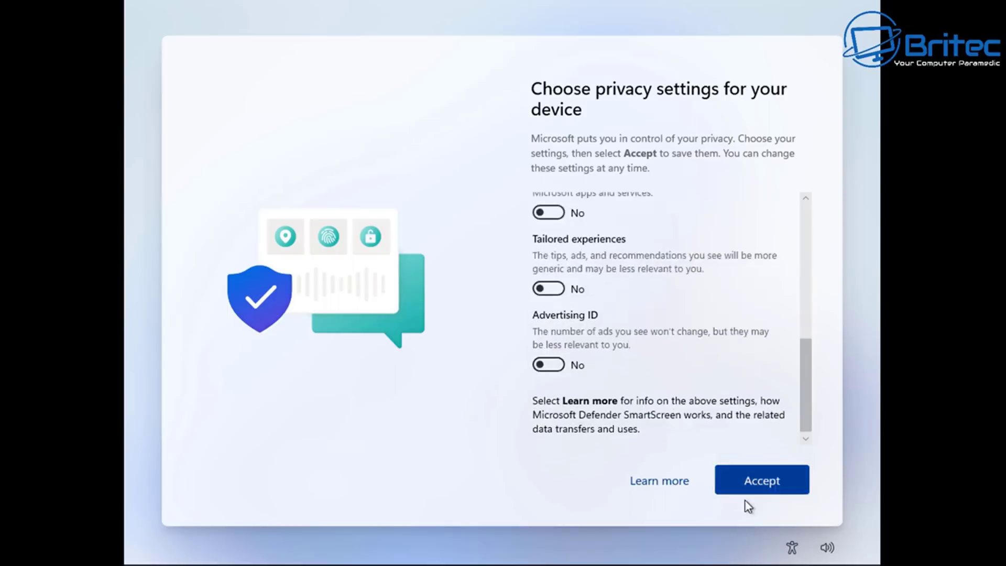
left_click(758, 487)
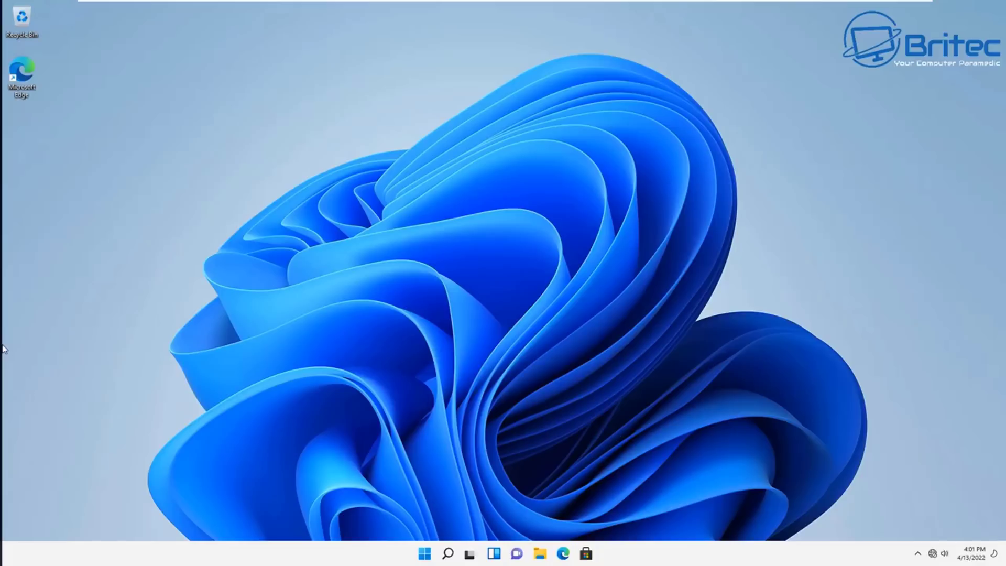
left_click(168, 417)
left_click(425, 553)
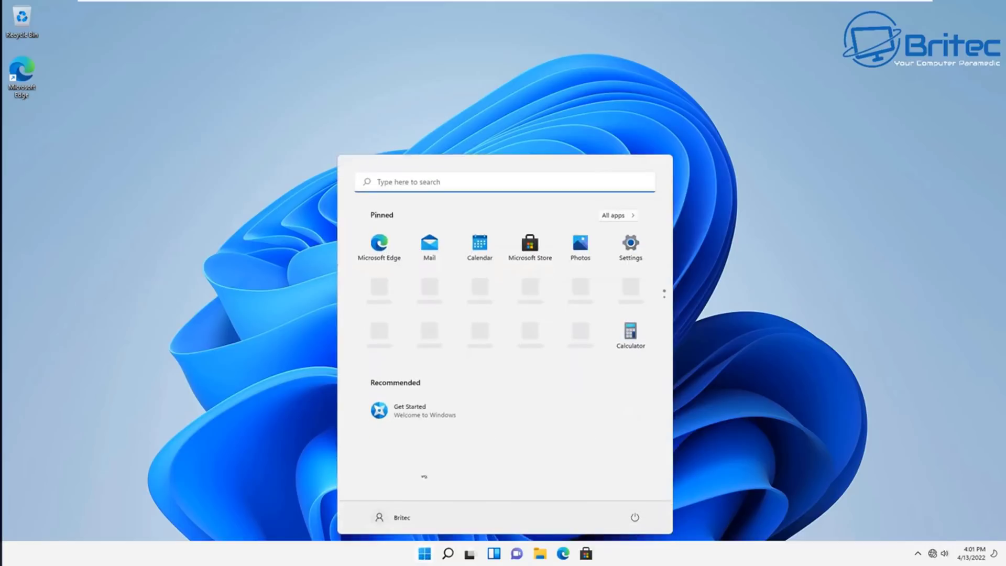
left_click(632, 246)
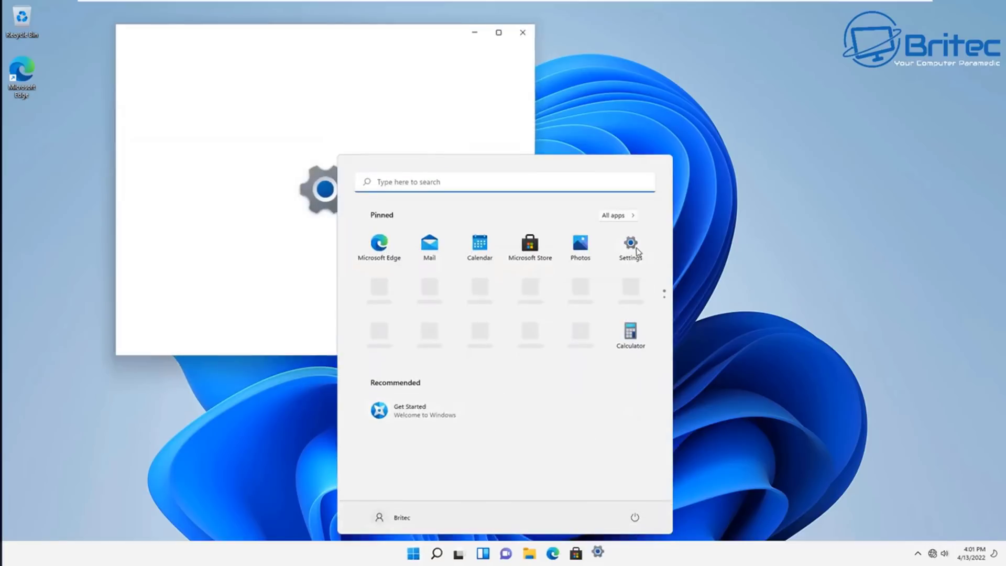
left_click_drag(330, 32, 493, 127)
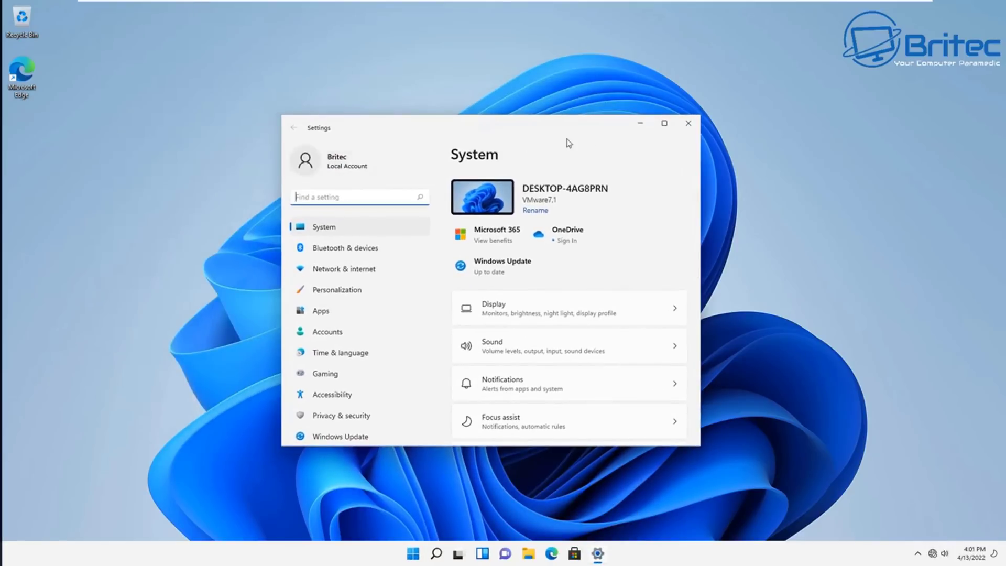
left_click(689, 123)
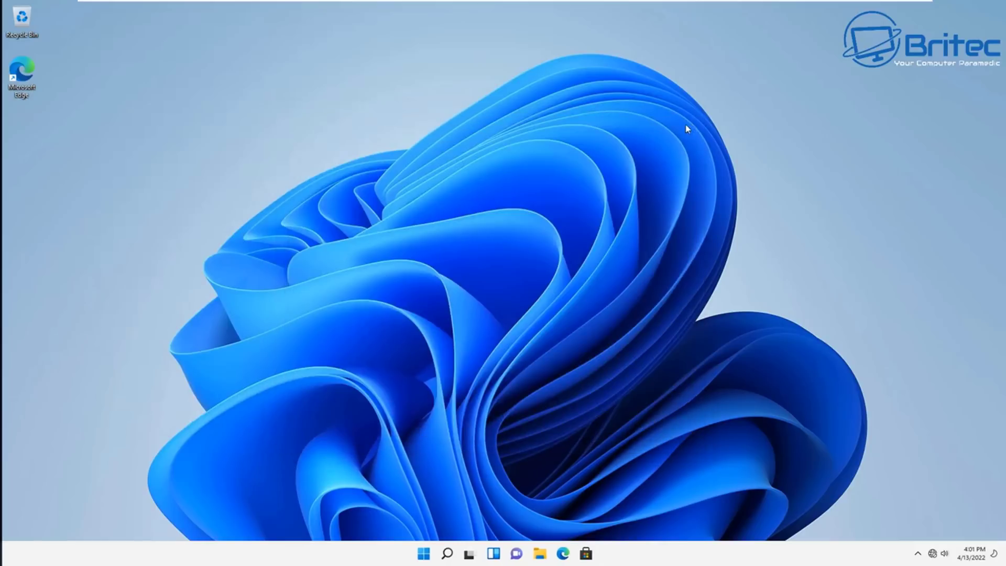